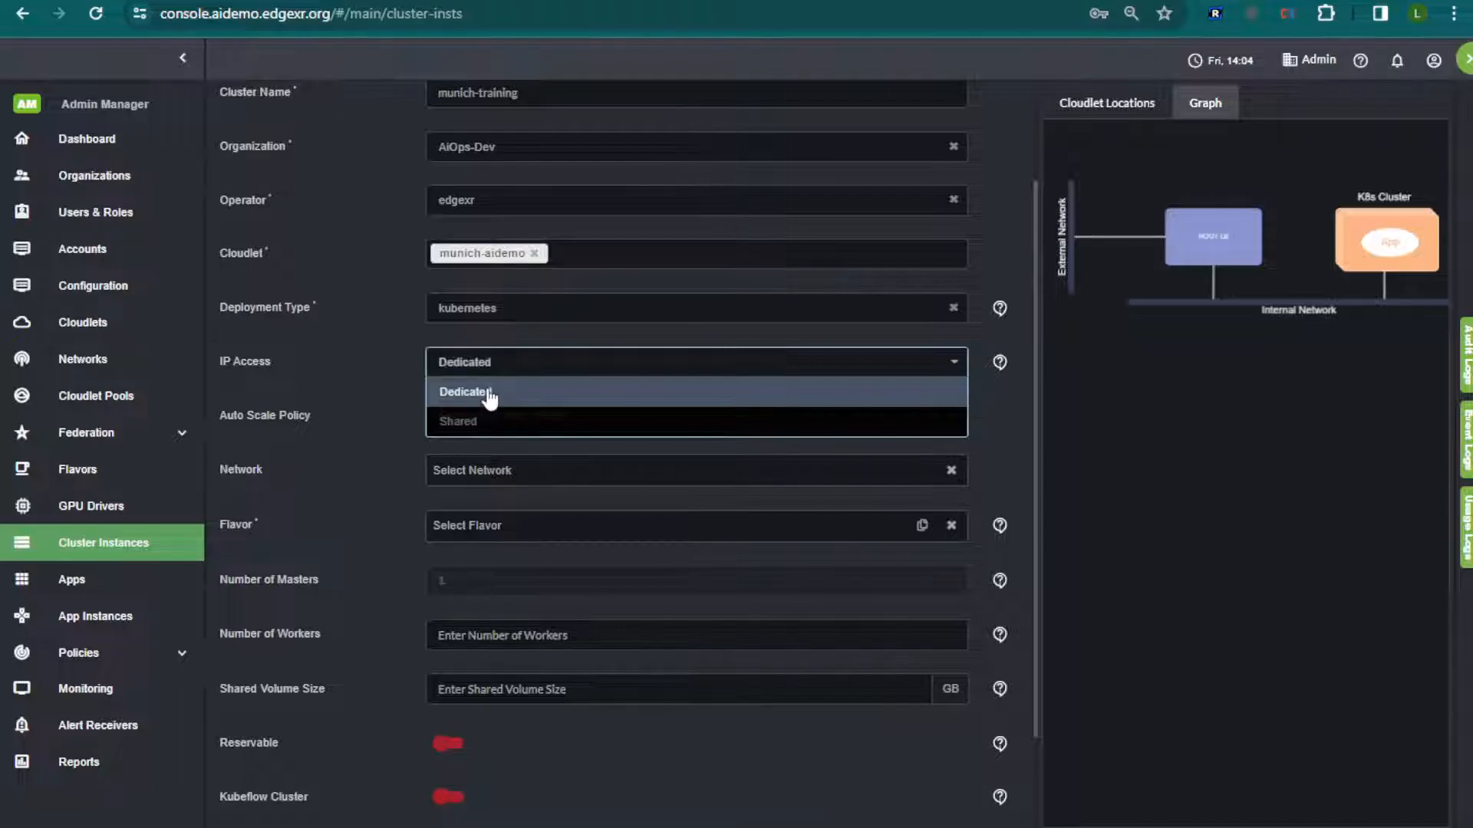
Choose the x1.large.gpu flavor from EU>edgexr>munich-aidemo for the new munich-training cluster
scroll(346, 468, down, 3)
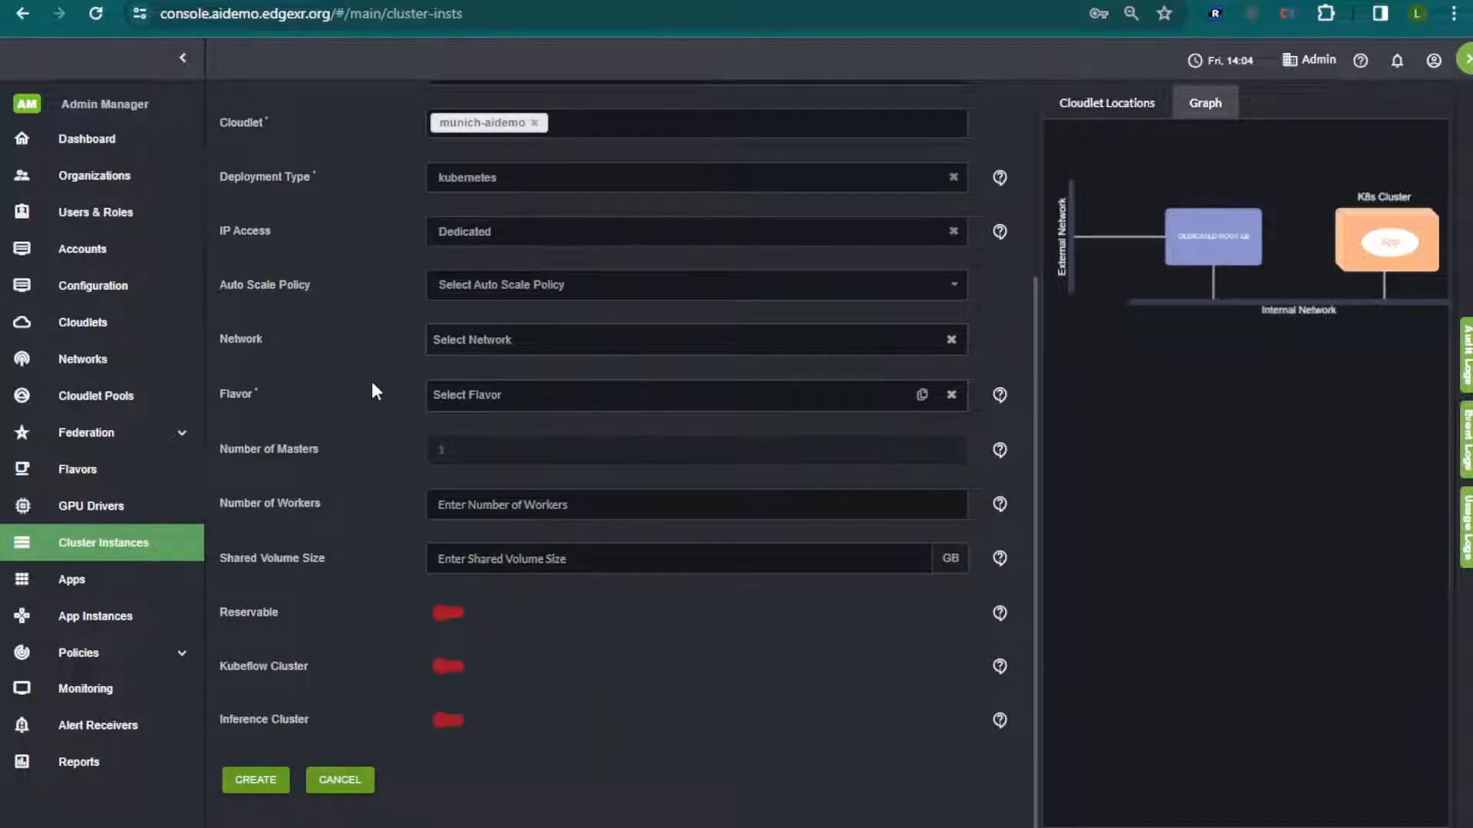
click(506, 394)
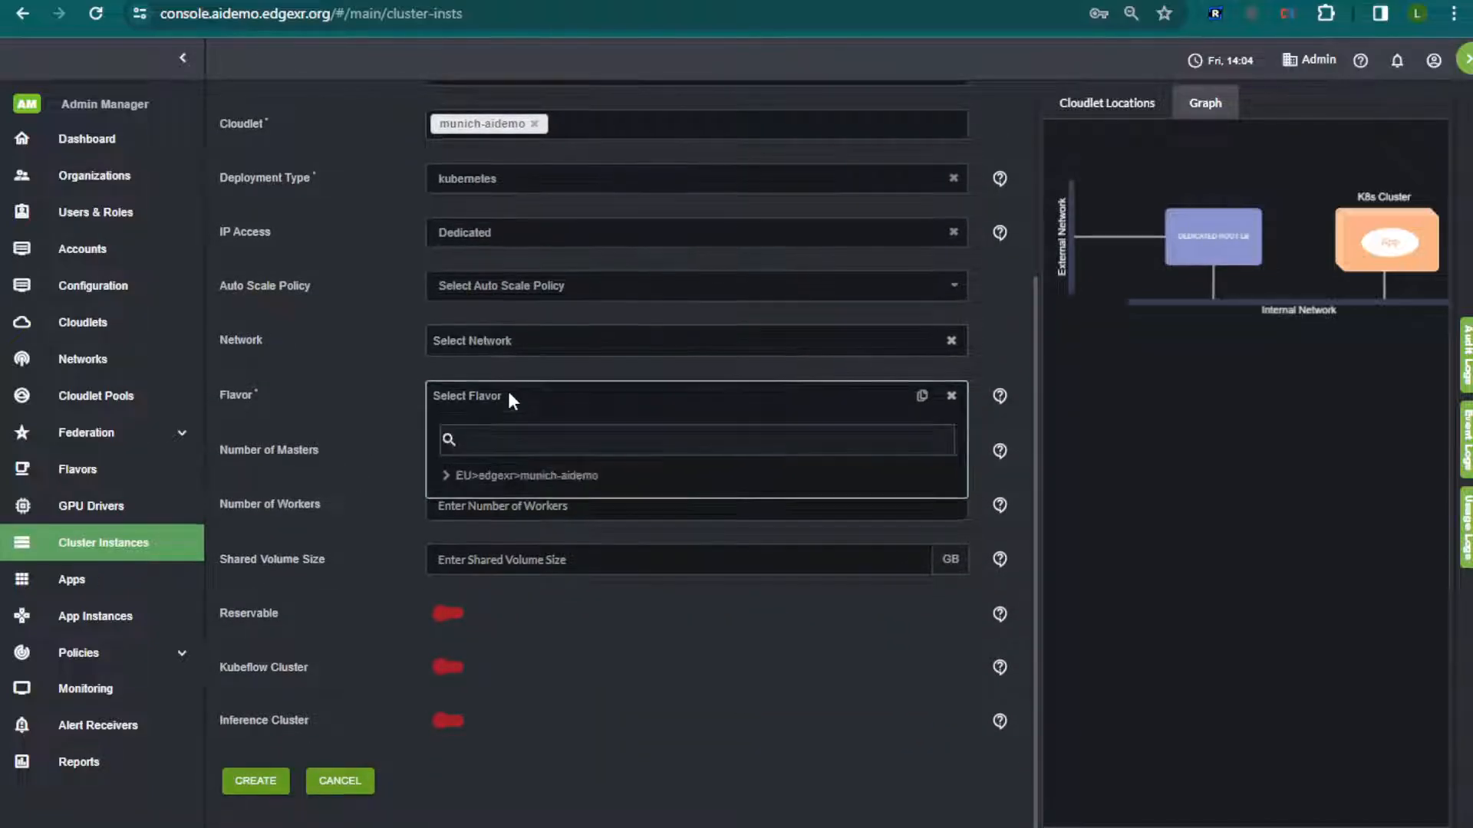
click(494, 477)
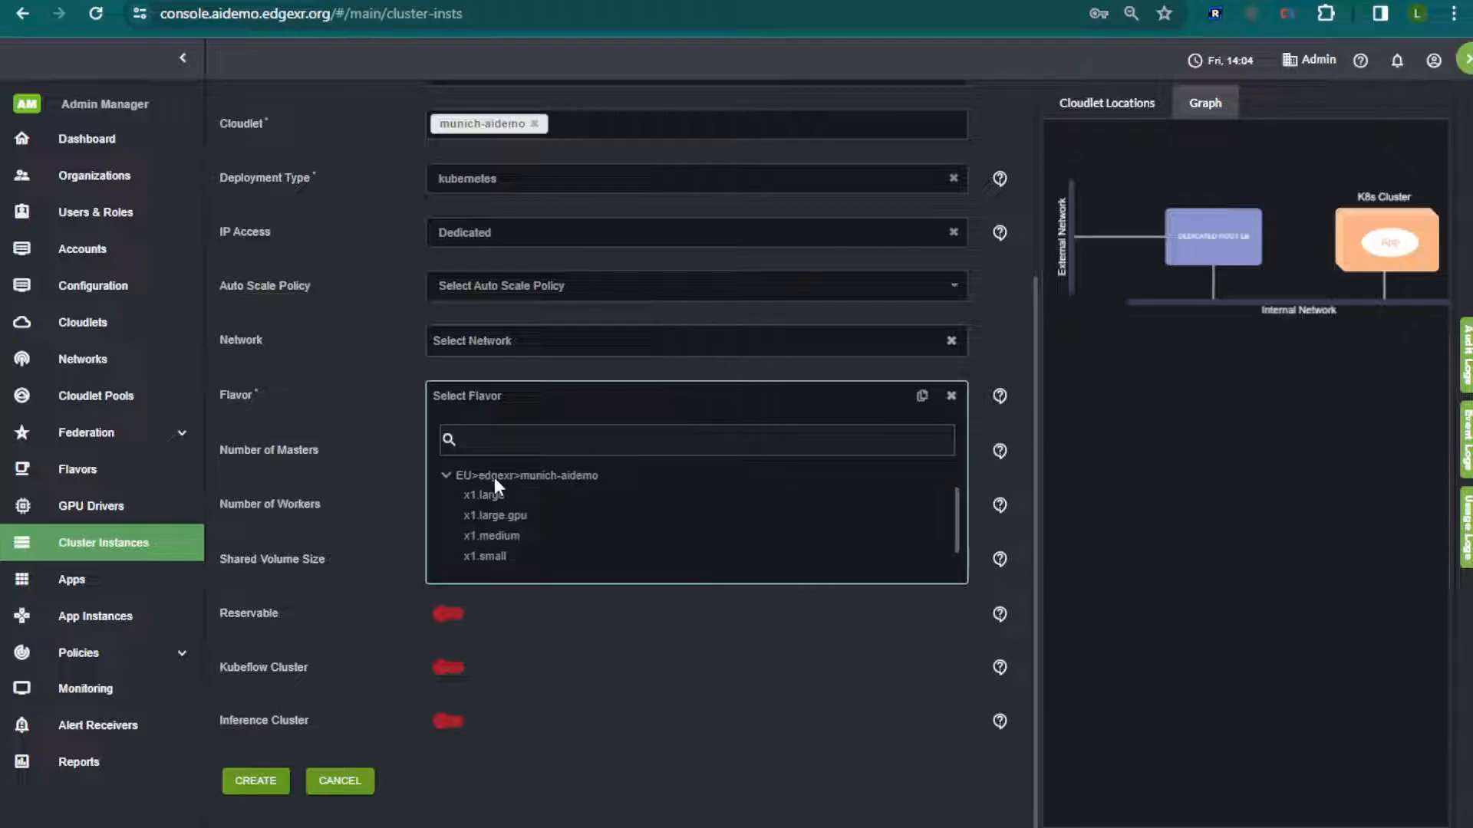
click(520, 514)
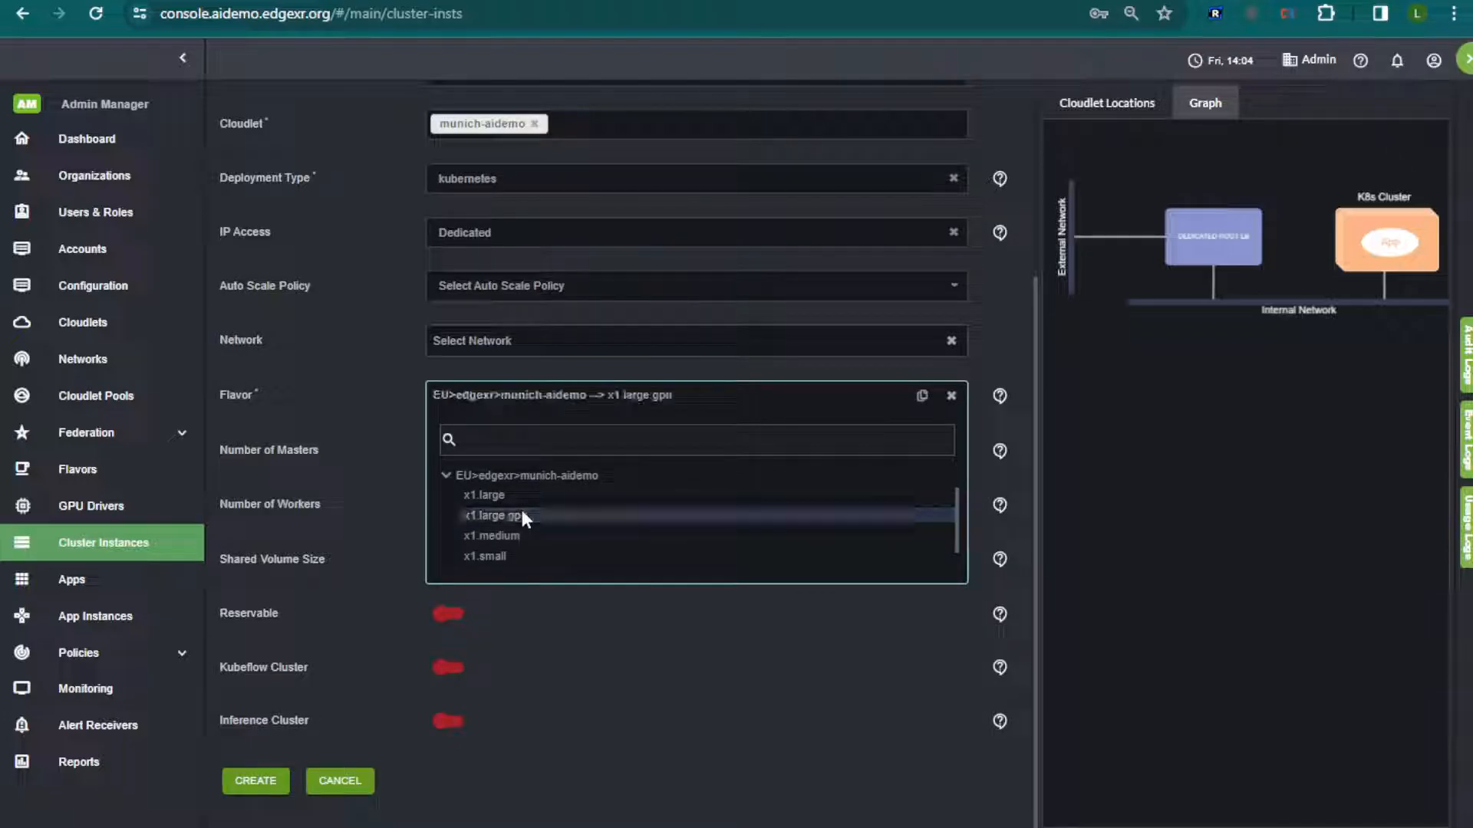
click(371, 445)
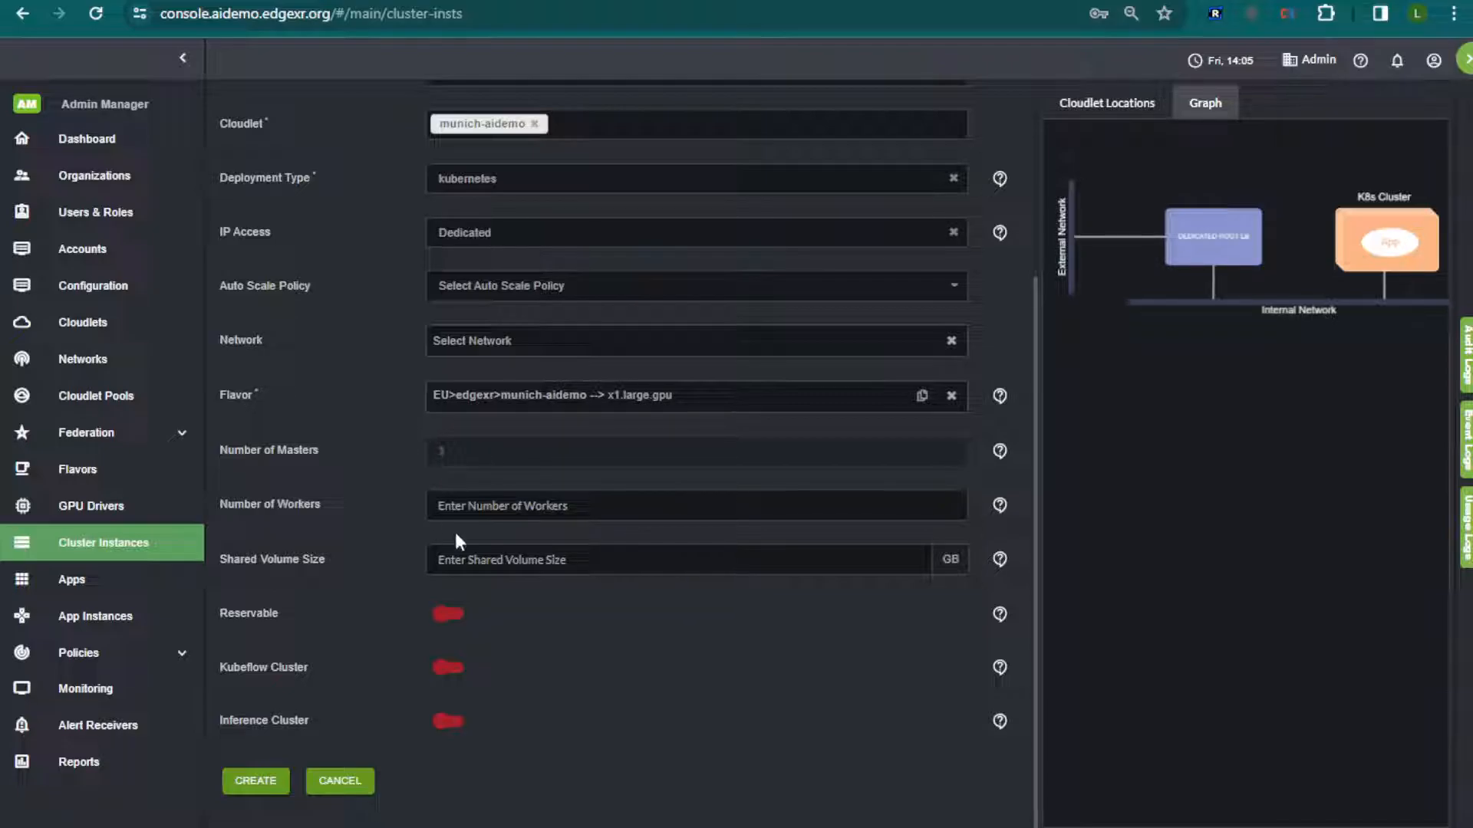
Set the cluster's number of workers to 1 and its shared volume size to 50 GB
click(478, 559)
click(552, 508)
text(1)
click(591, 572)
text(50)
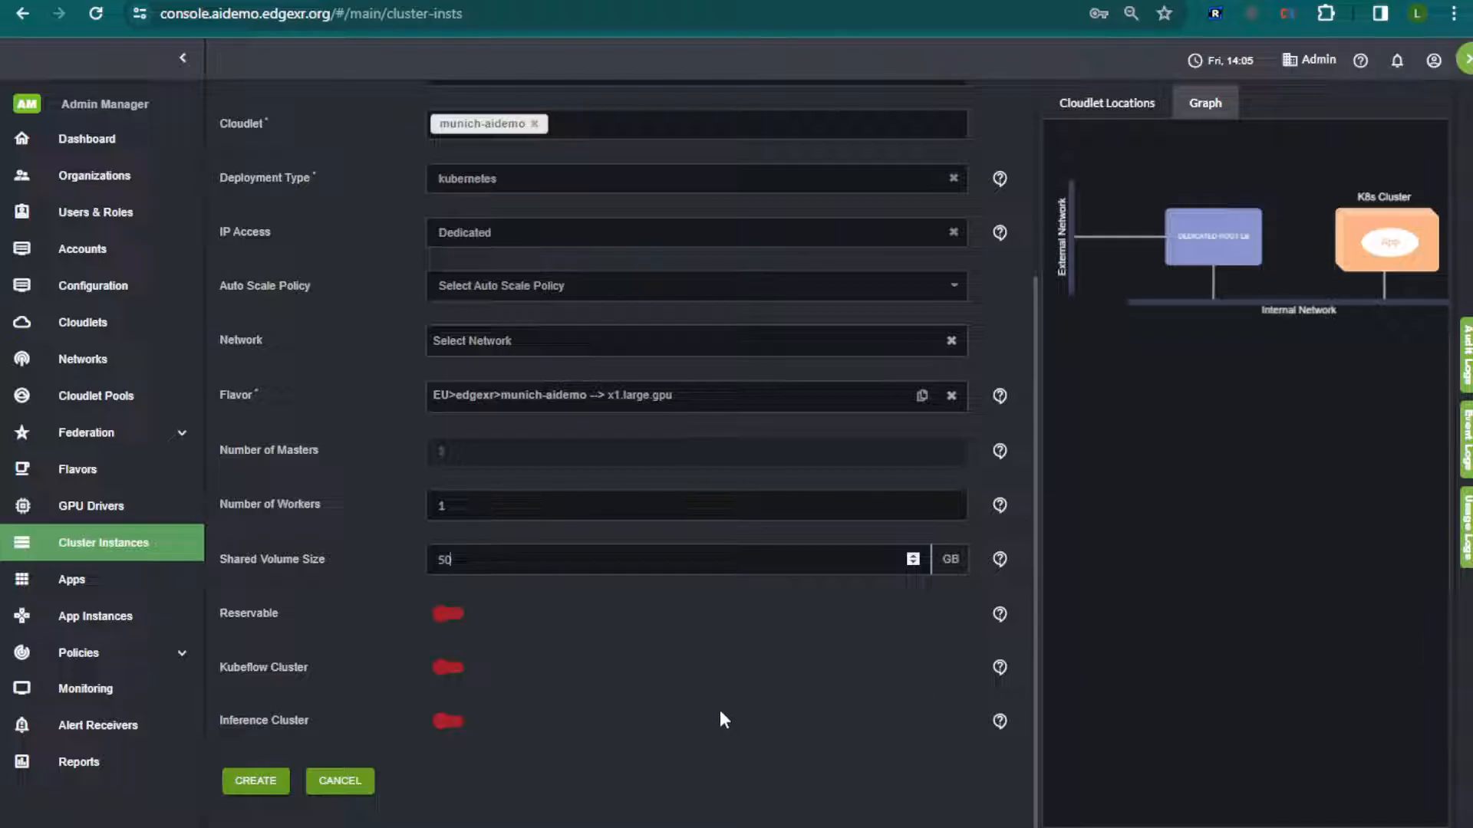
Enable the Kubeflow Cluster option and create the cluster instance, expanding its creation progress and closing it once creation completes
click(453, 673)
click(257, 780)
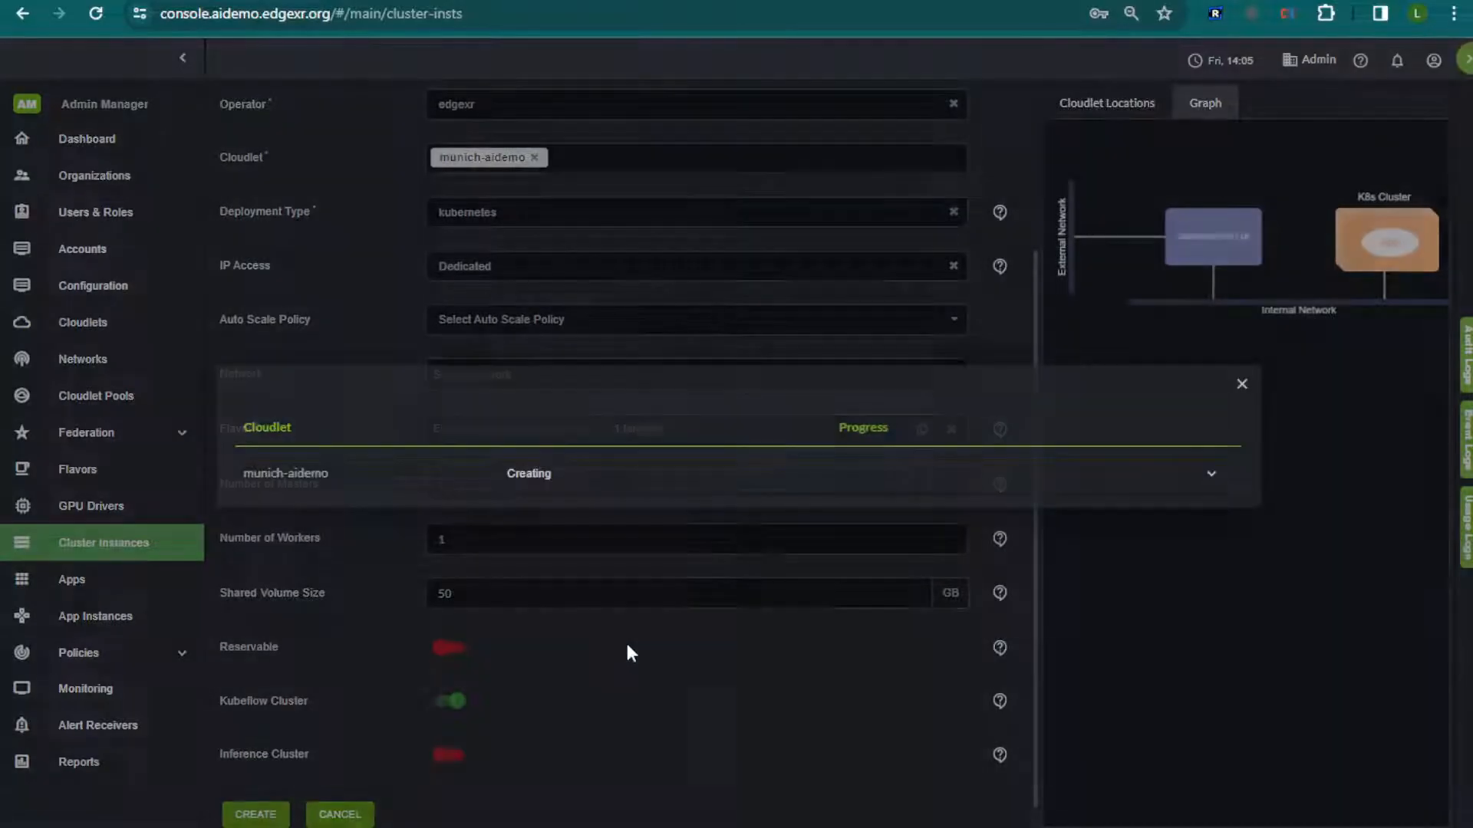
click(653, 501)
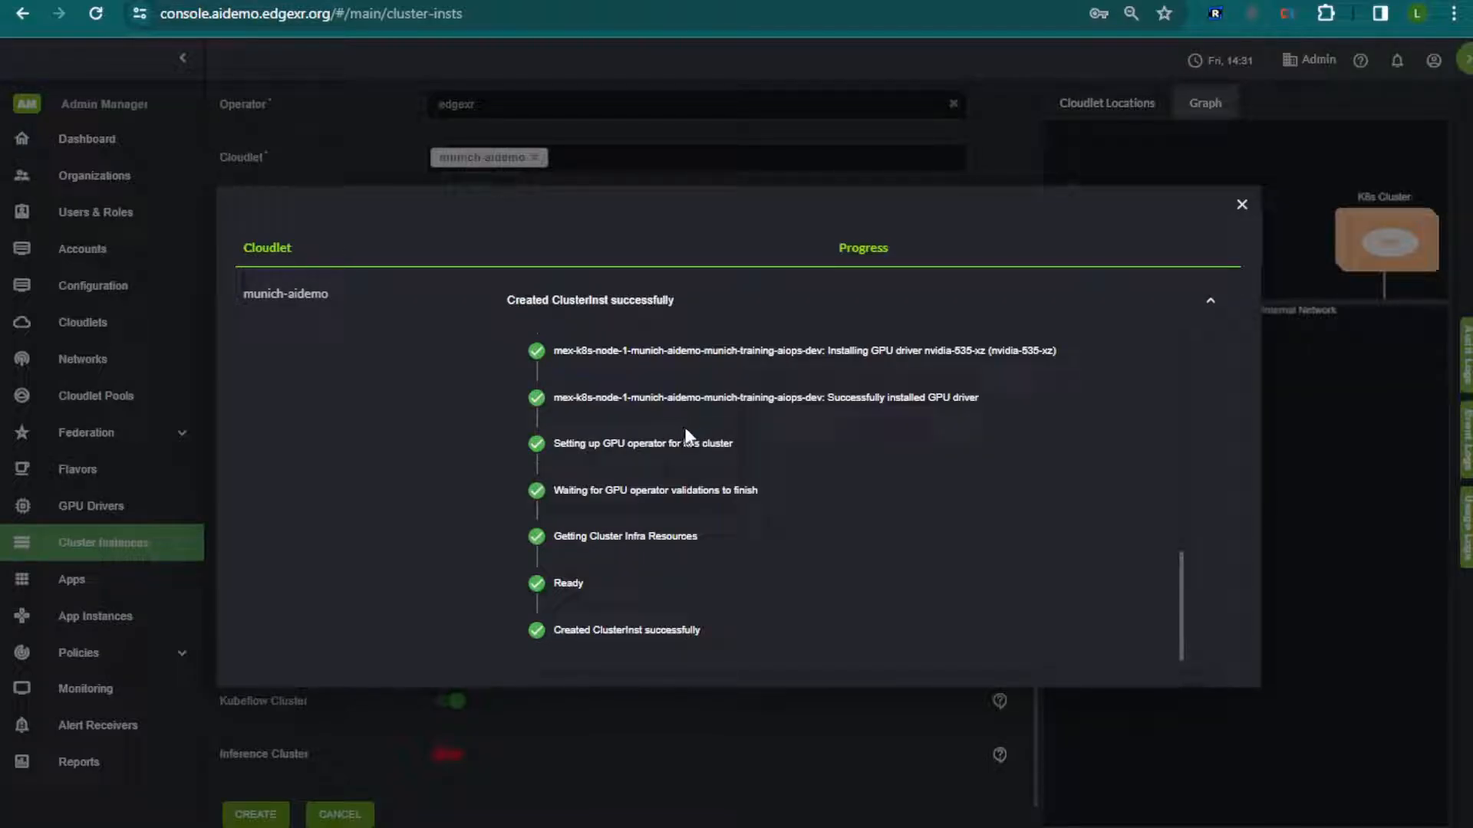
click(1242, 204)
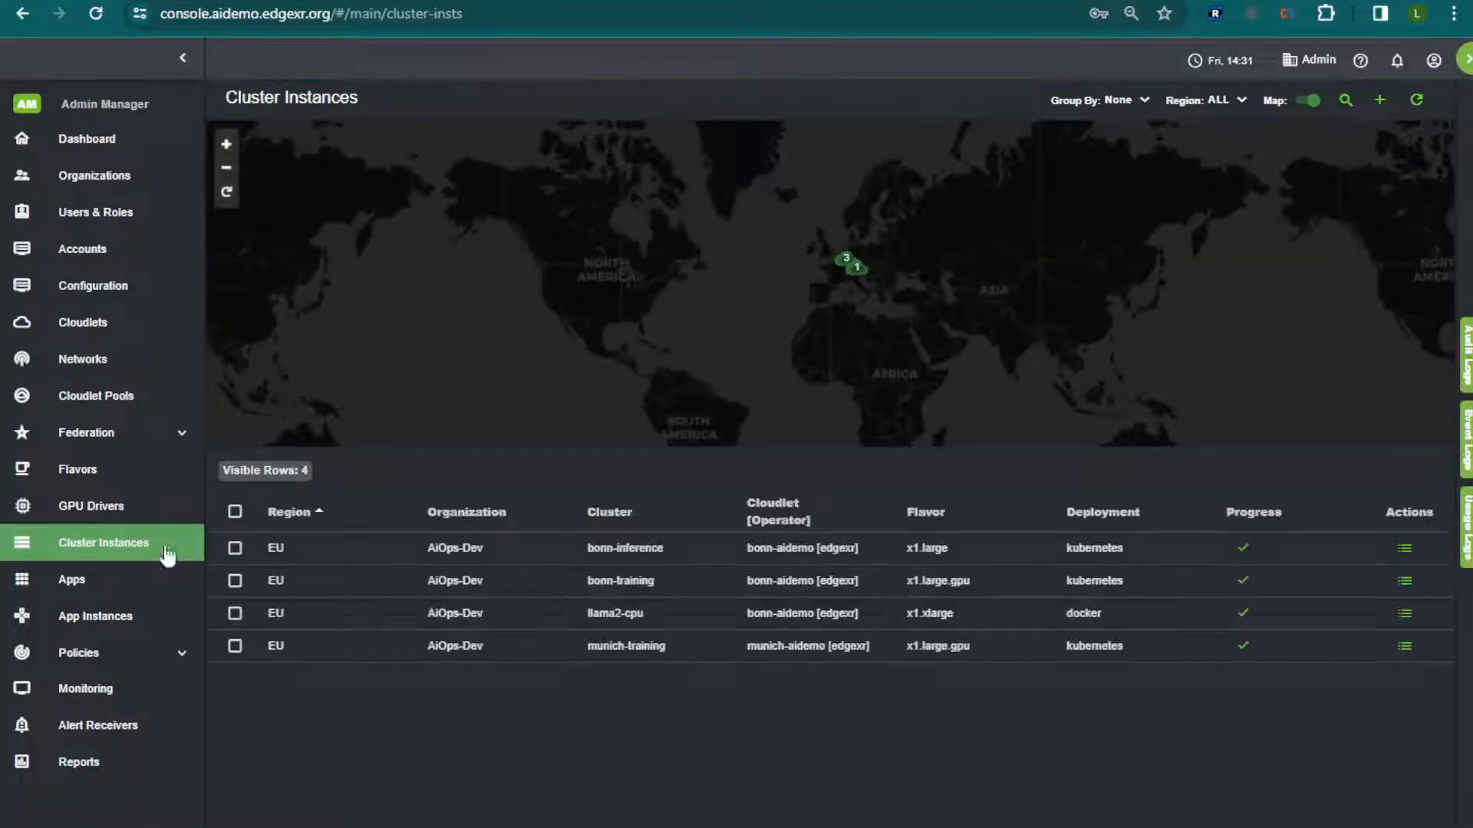
View the details of the munich-training Kubeflow app instance and copy its URI
click(73, 615)
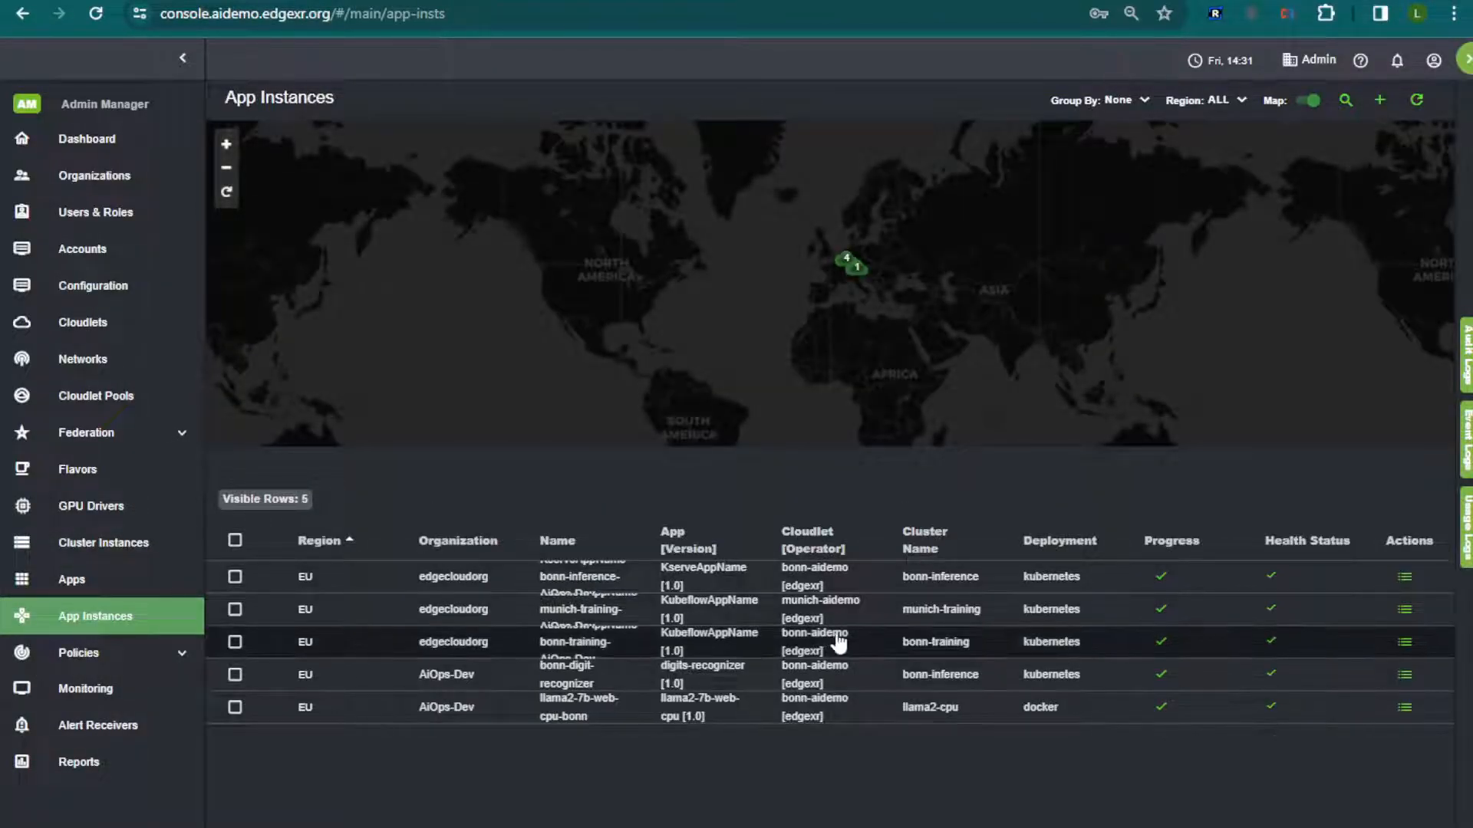
click(957, 616)
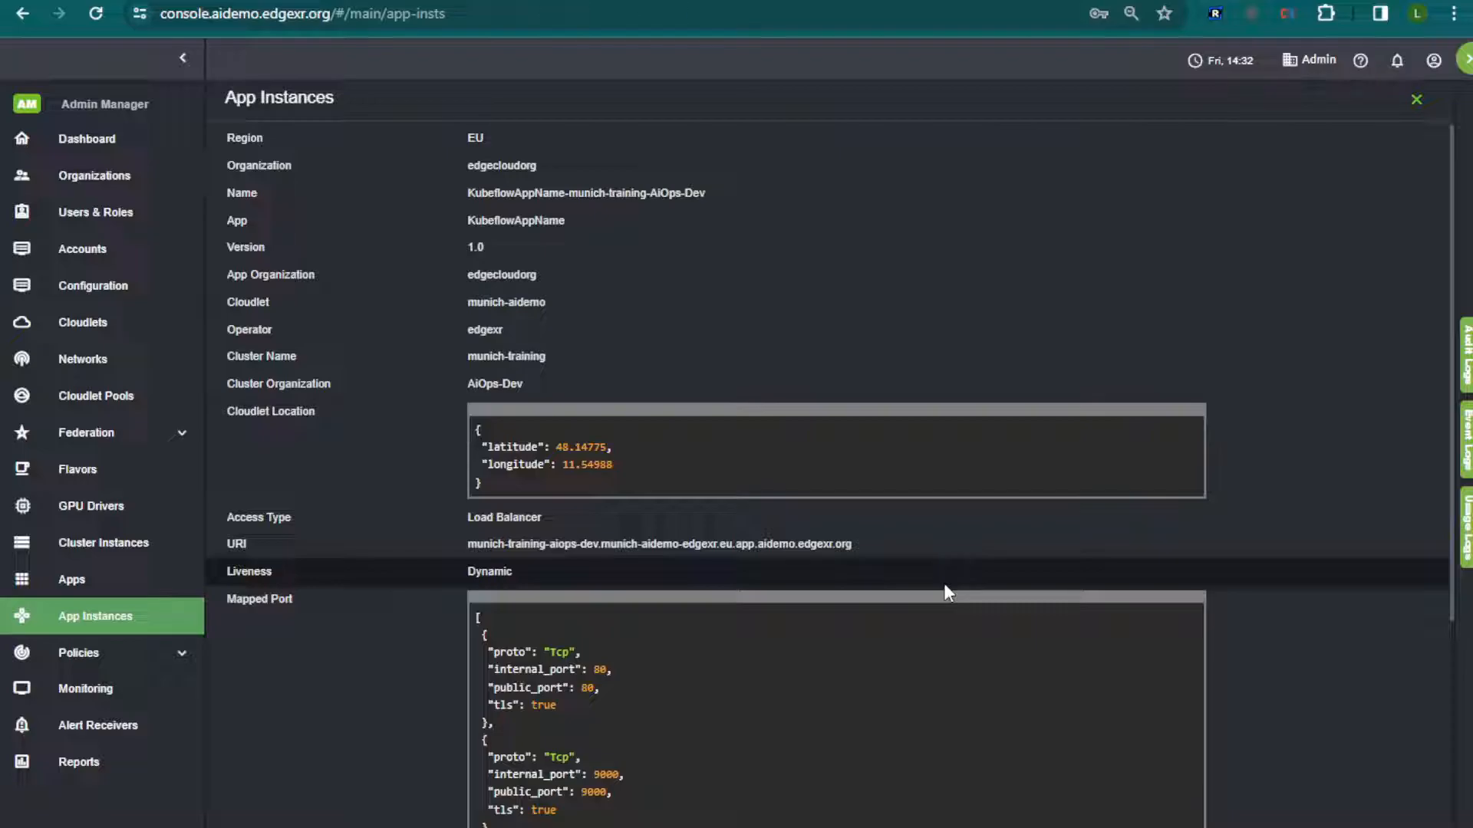
drag(874, 543, 470, 543)
key(ctrl+c)
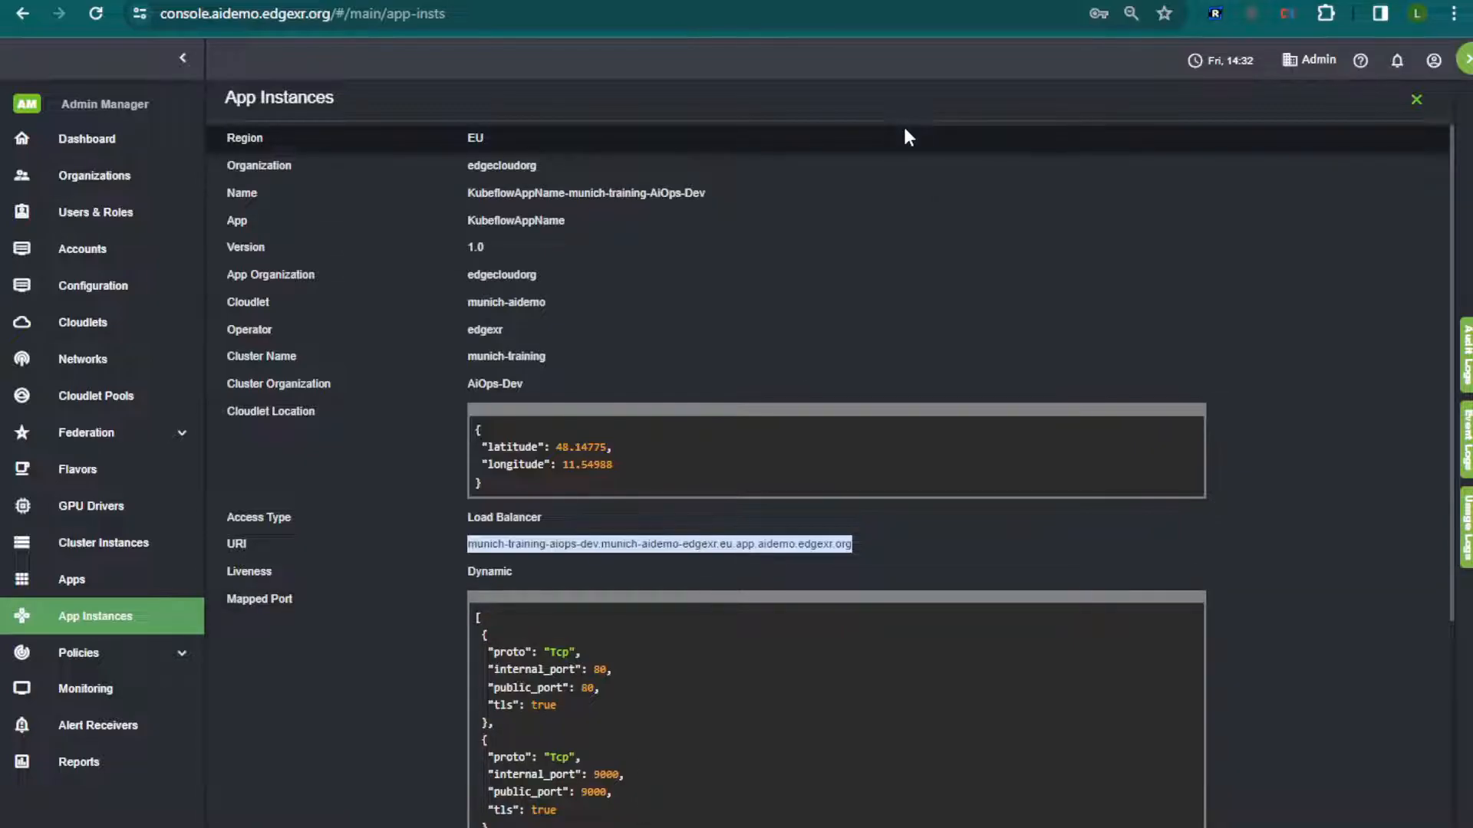
Open the copied munich-training URI in a new browser tab over https on port 80
key(ctrl+t)
key(ctrl+v)
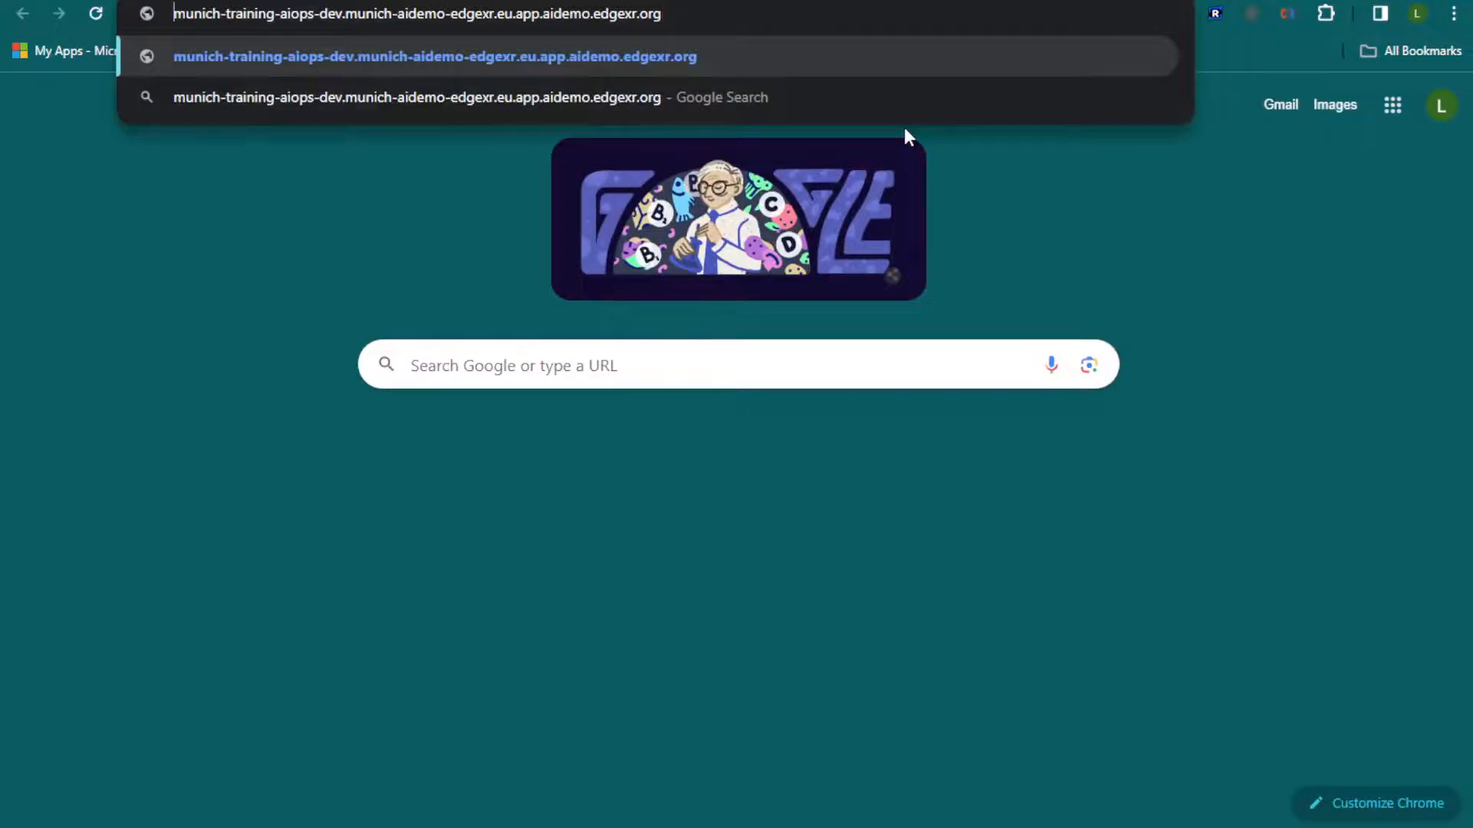
text(https://)
key(End)
text(:80)
key(Return)
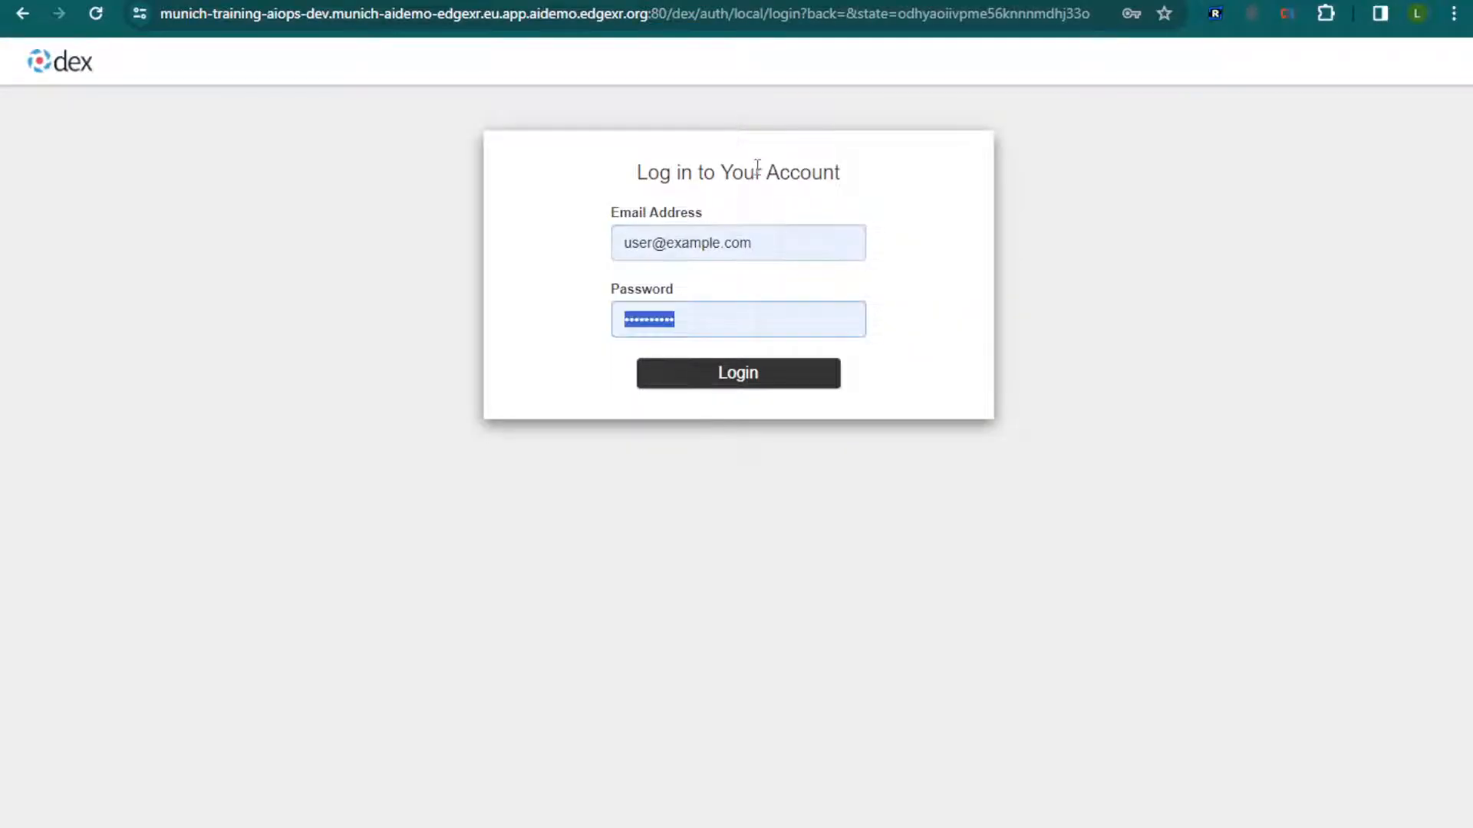
Enter the account password and log in to the munich-training Kubeflow dashboard
text(••••••••)
key(Return)
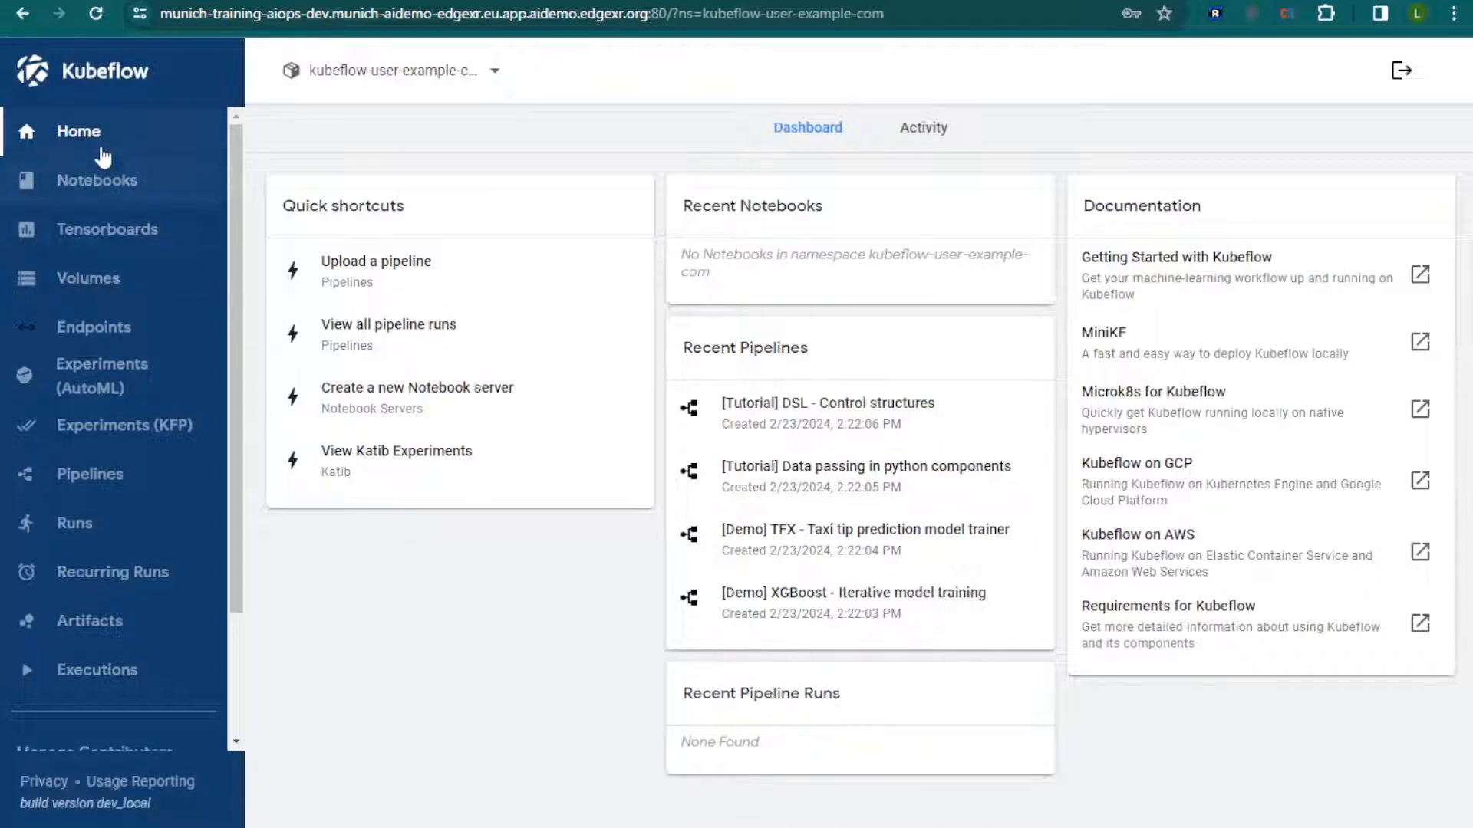
Look through the notebooks, pipelines and runs of the munich-training Kubeflow dashboard, returning to its home page
click(99, 181)
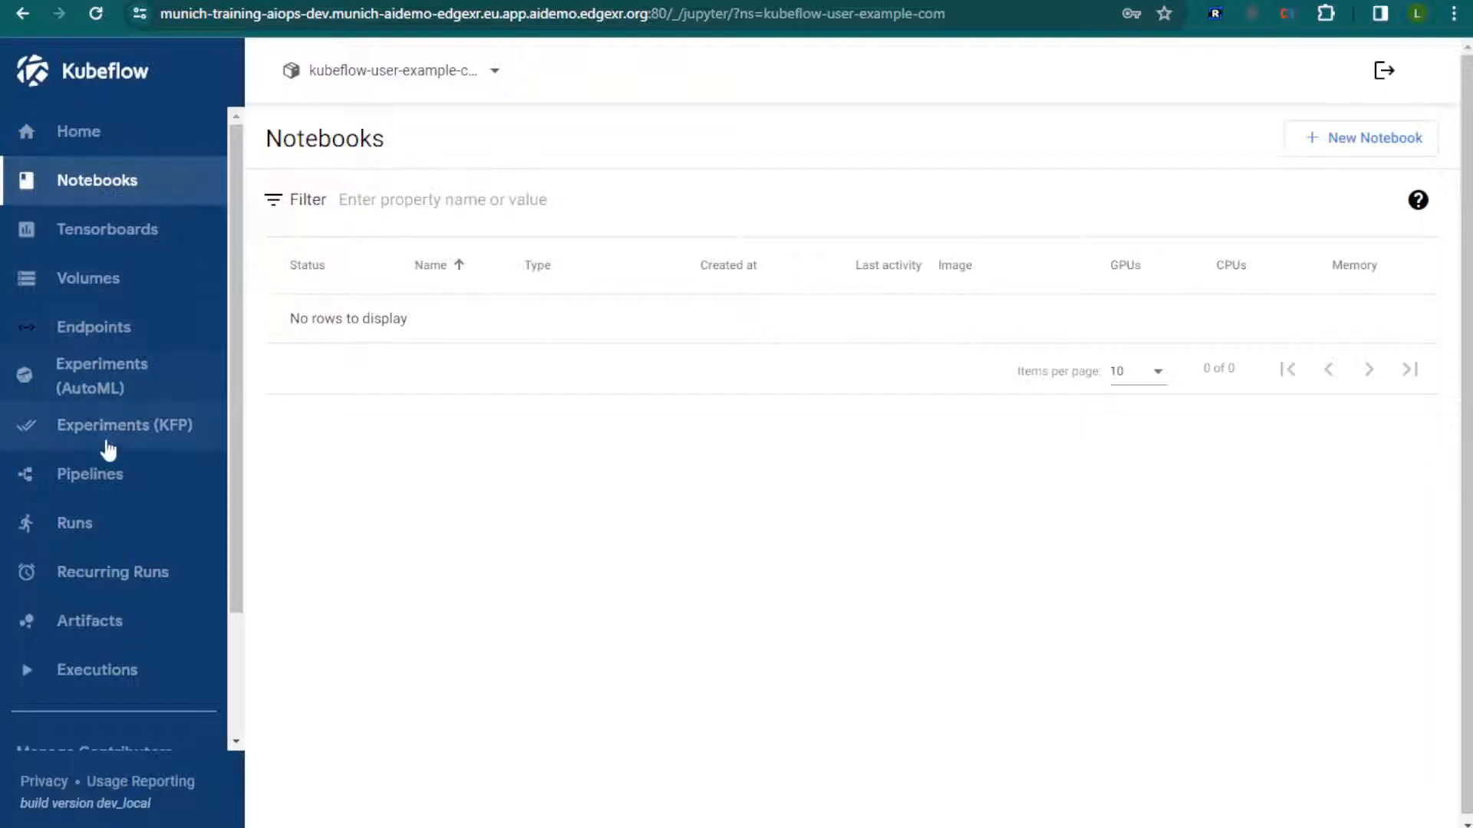
click(34, 479)
click(95, 525)
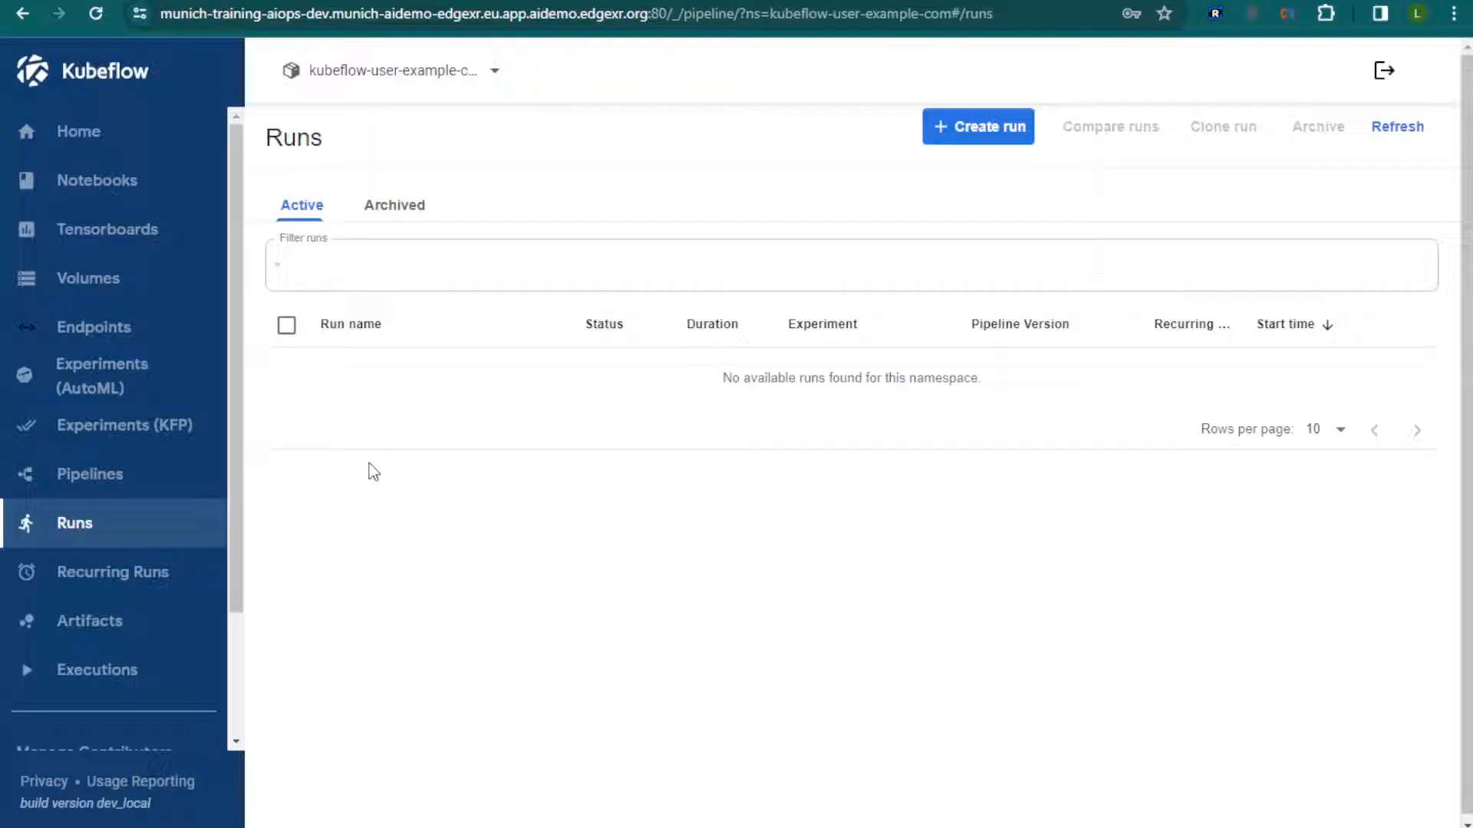
click(84, 138)
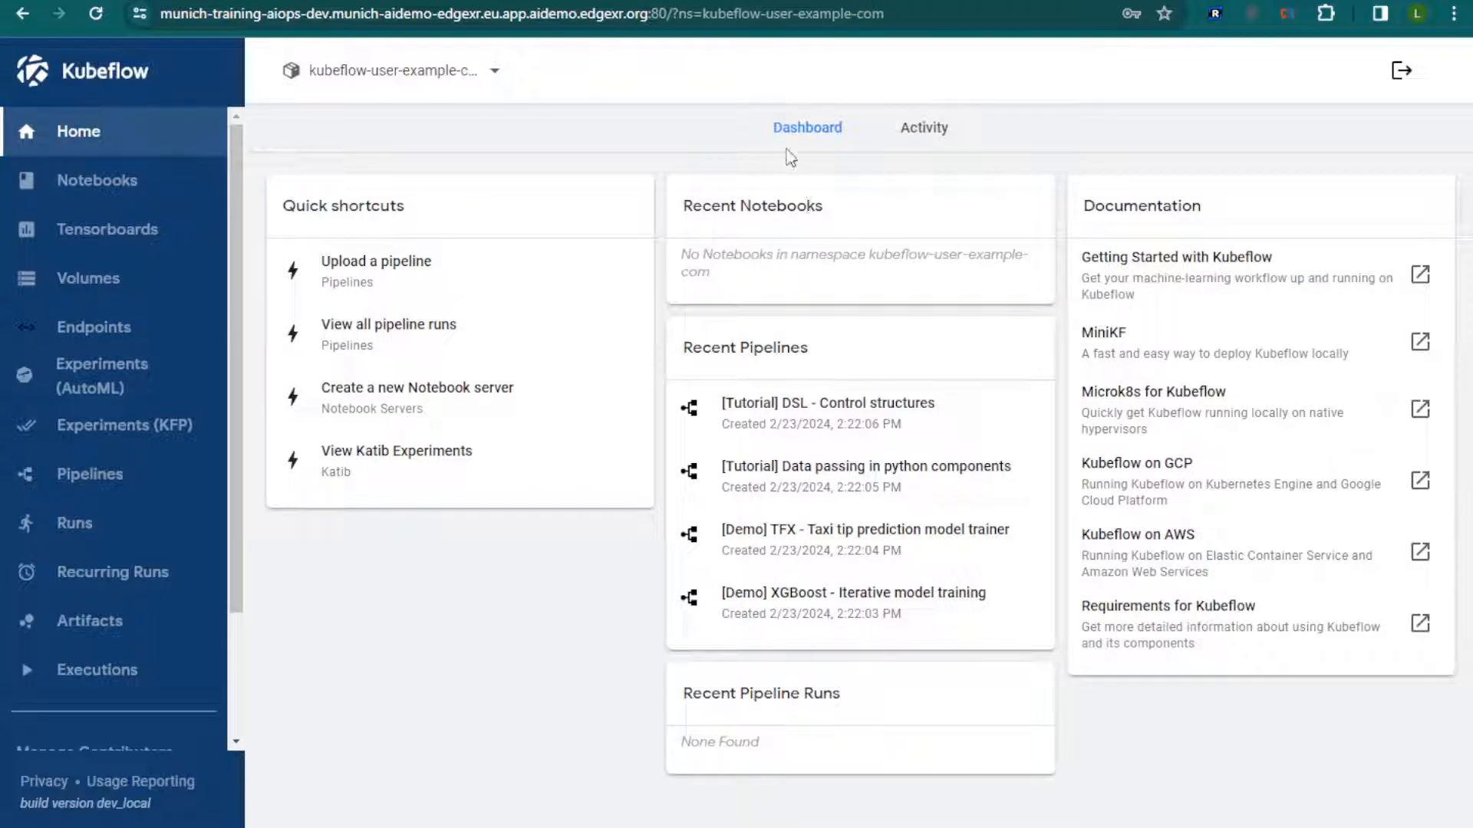
Switch back to the EdgeXR console, view the bonn-training Kubeflow app instance's details and copy its URI
click(322, 1)
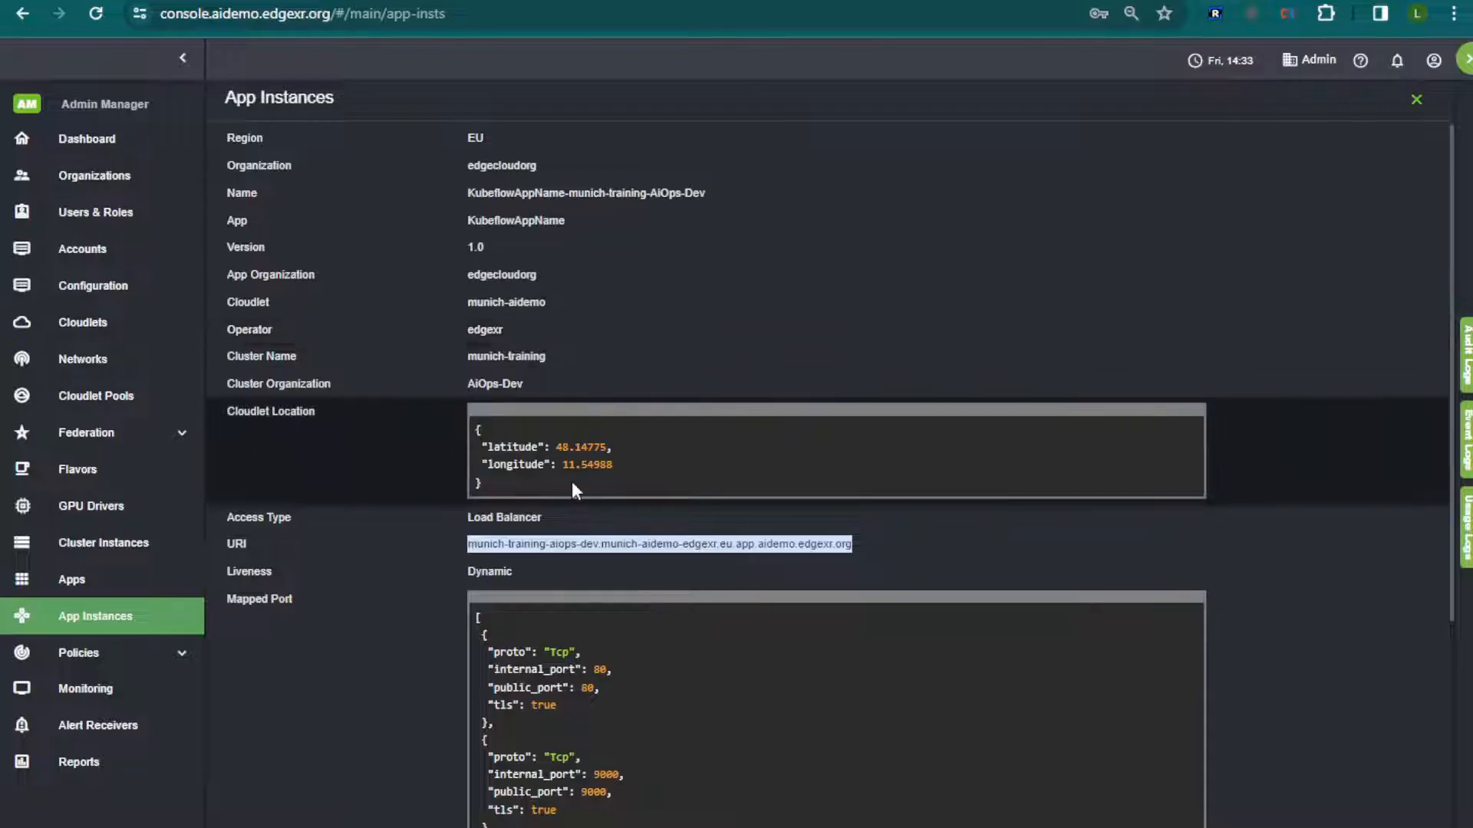
click(1416, 101)
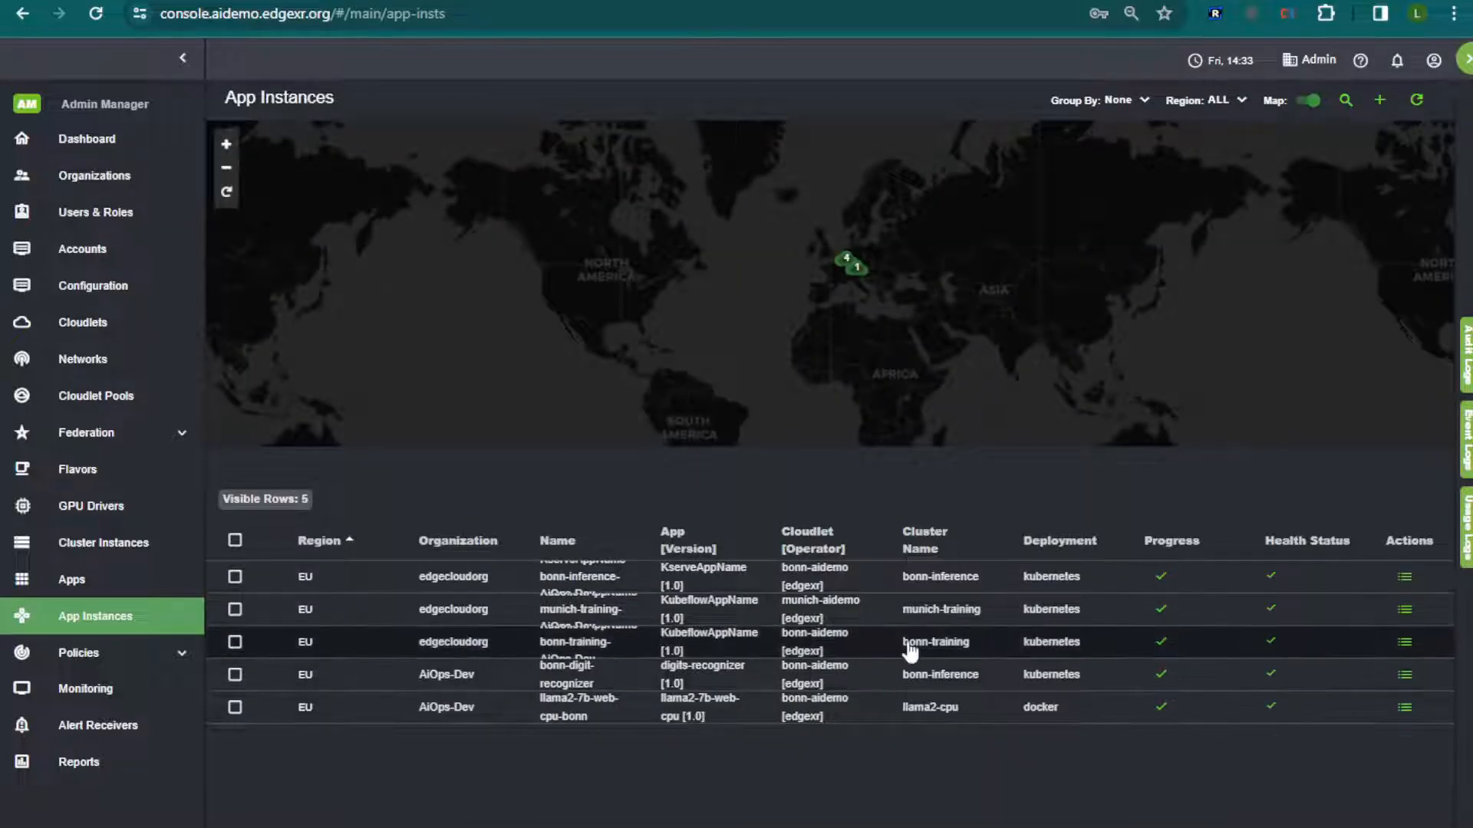
click(965, 643)
drag(796, 549, 465, 546)
key(ctrl+c)
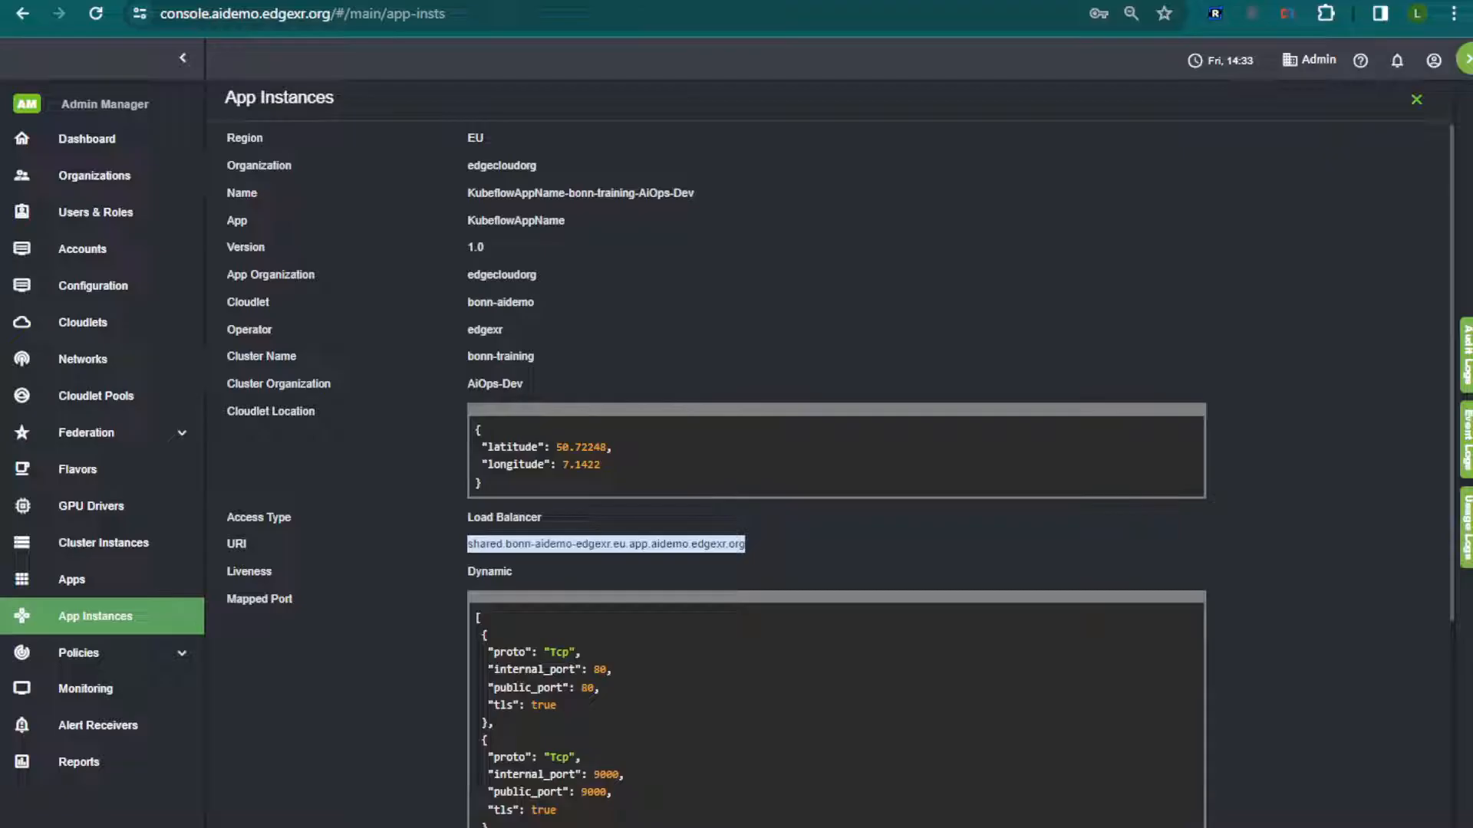
Open the copied bonn-training URI in a new browser tab over https on port 80
key(ctrl+t)
key(ctrl+v)
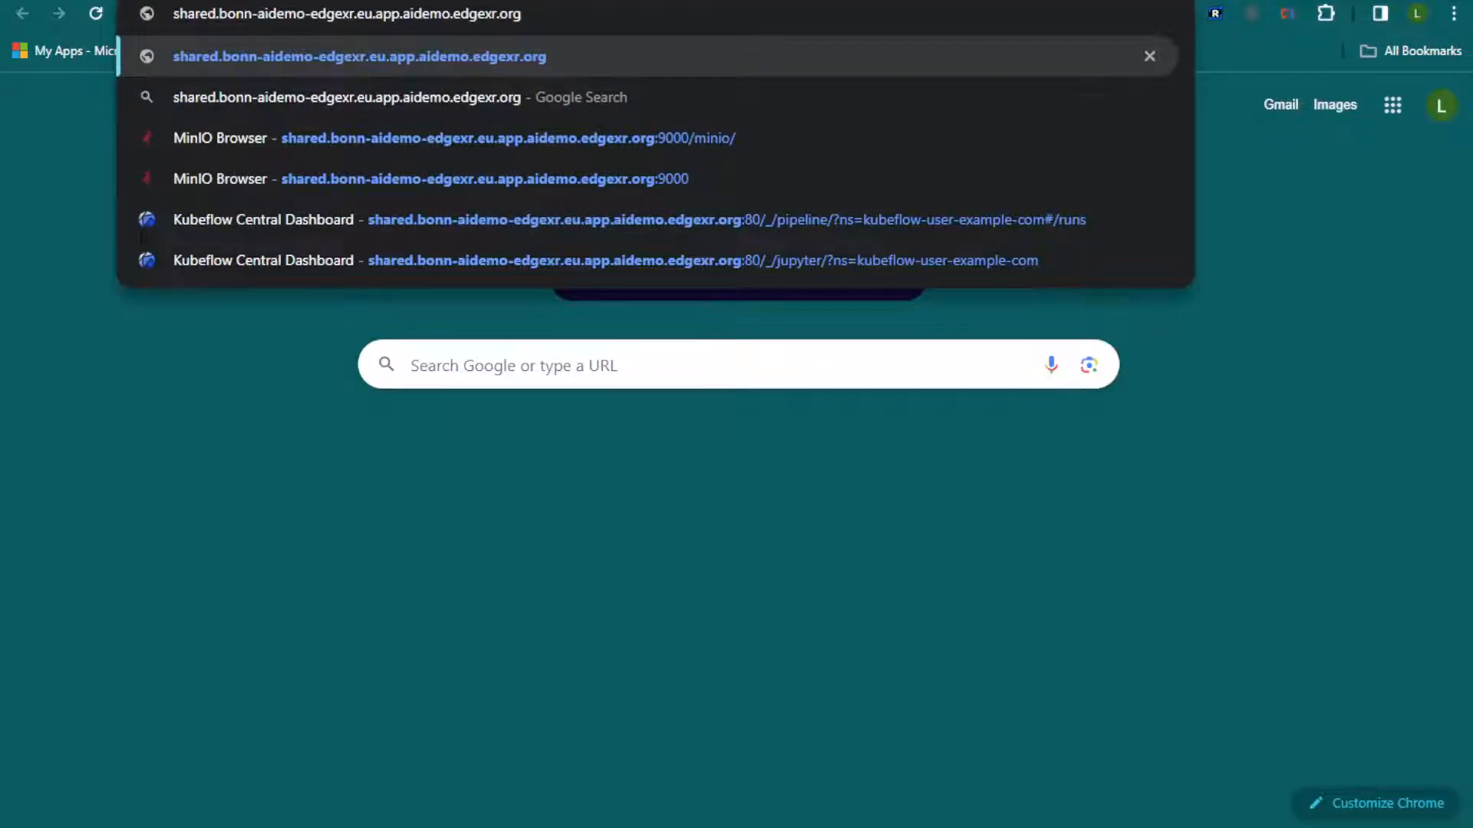
key(Home)
text(https:)
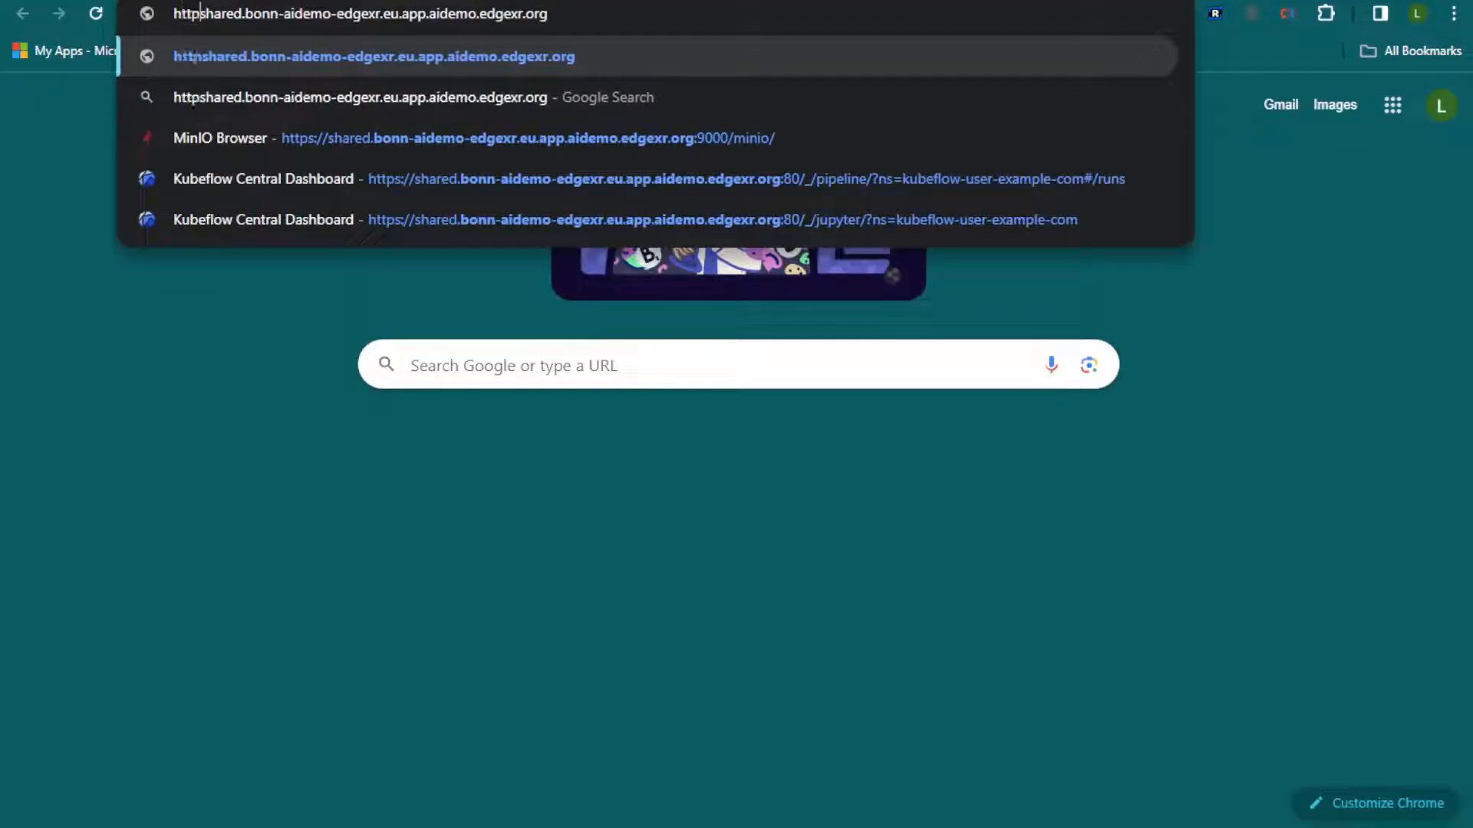
text(//)
key(End)
text(:80)
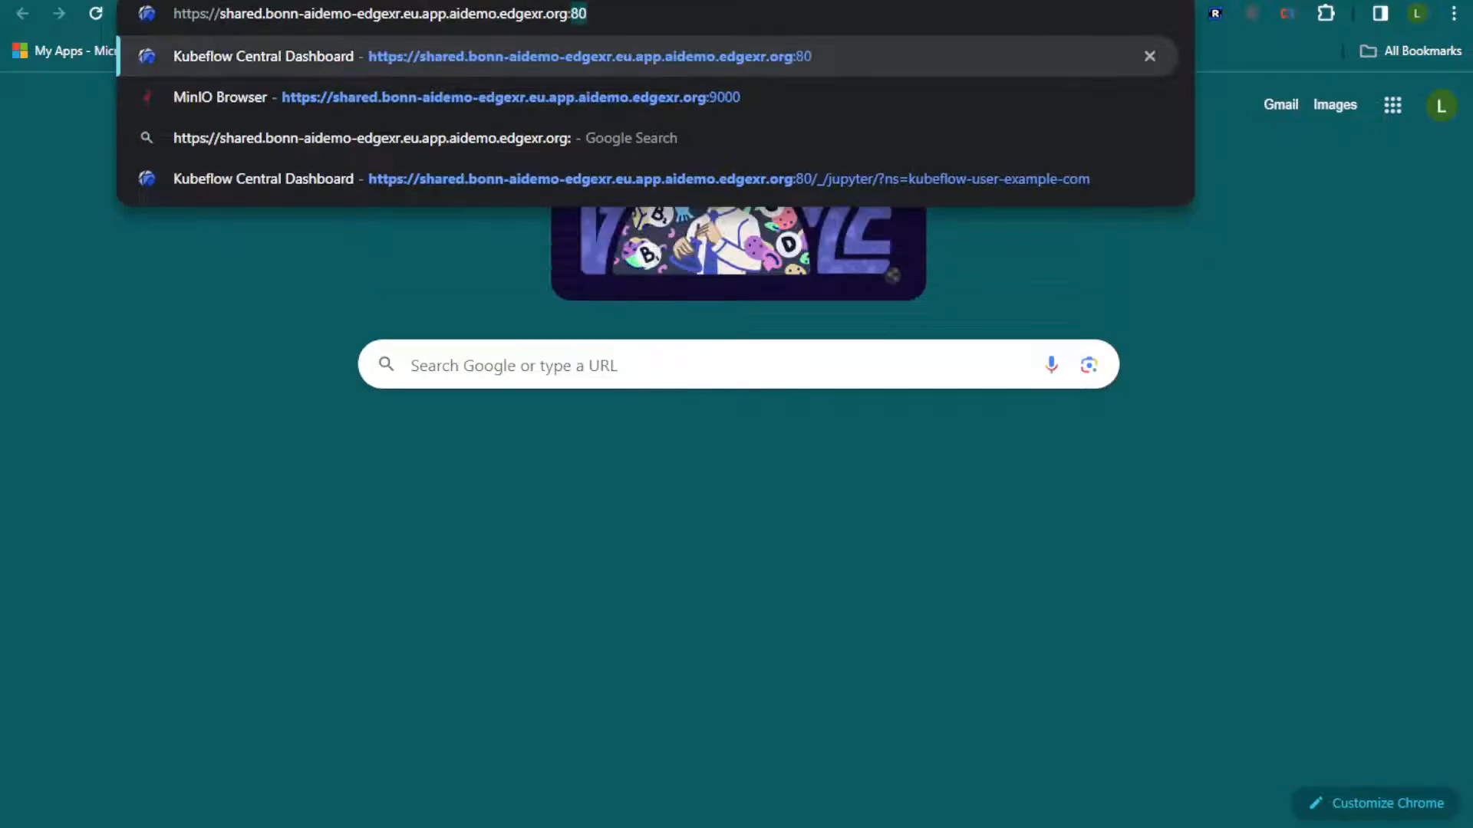
key(Return)
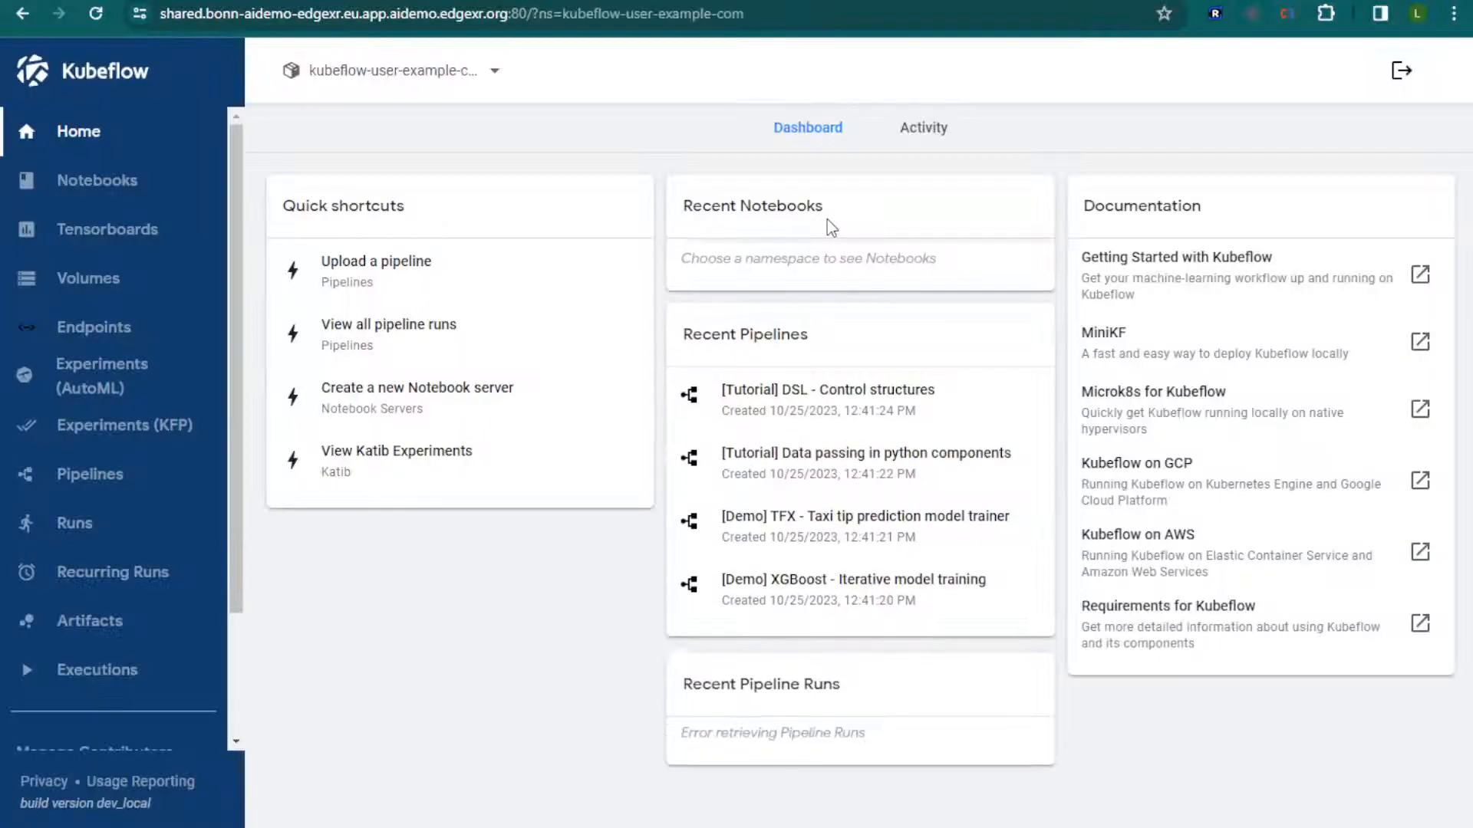
click(92, 178)
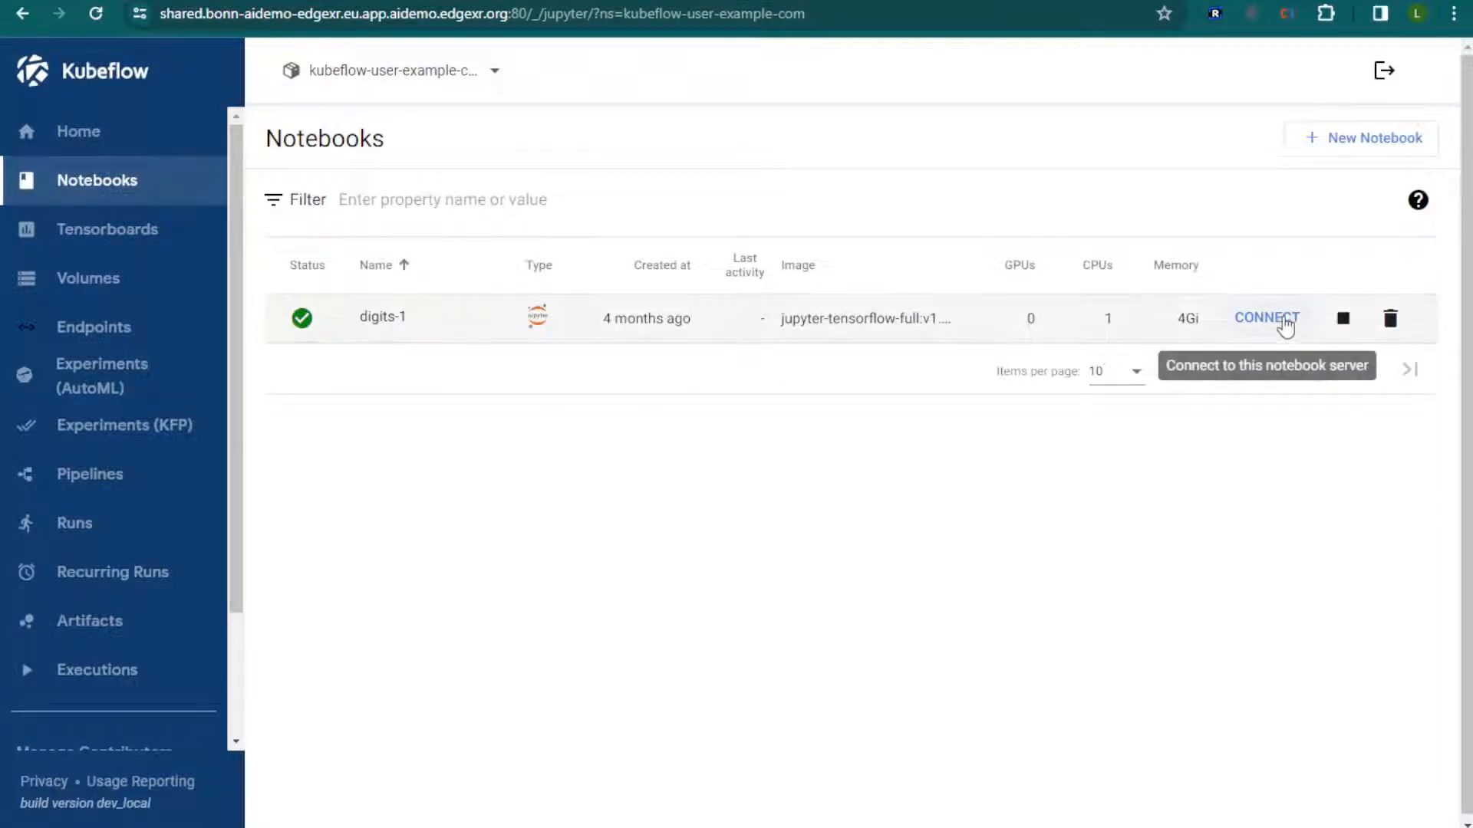
click(1267, 317)
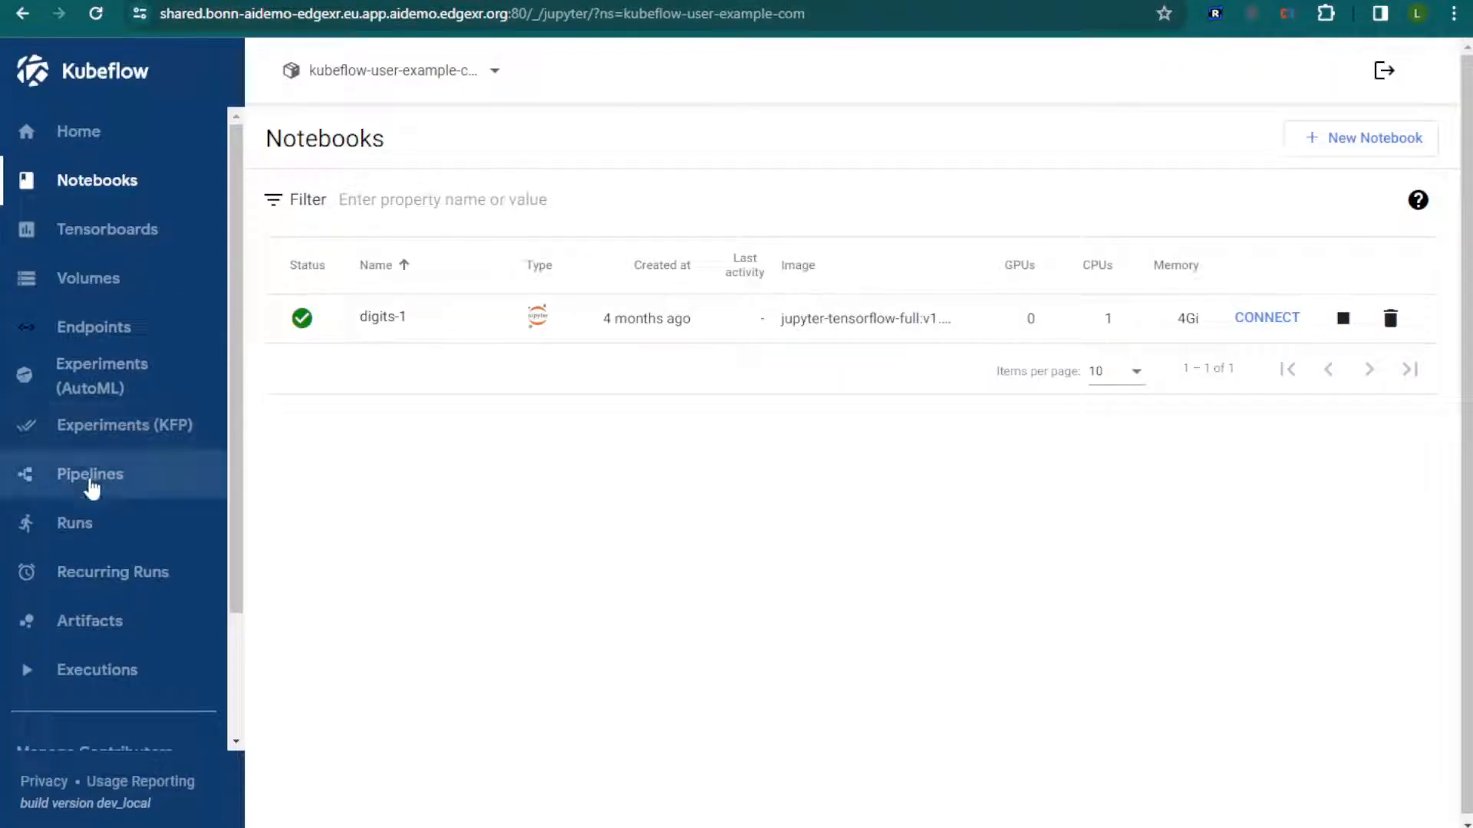
click(86, 533)
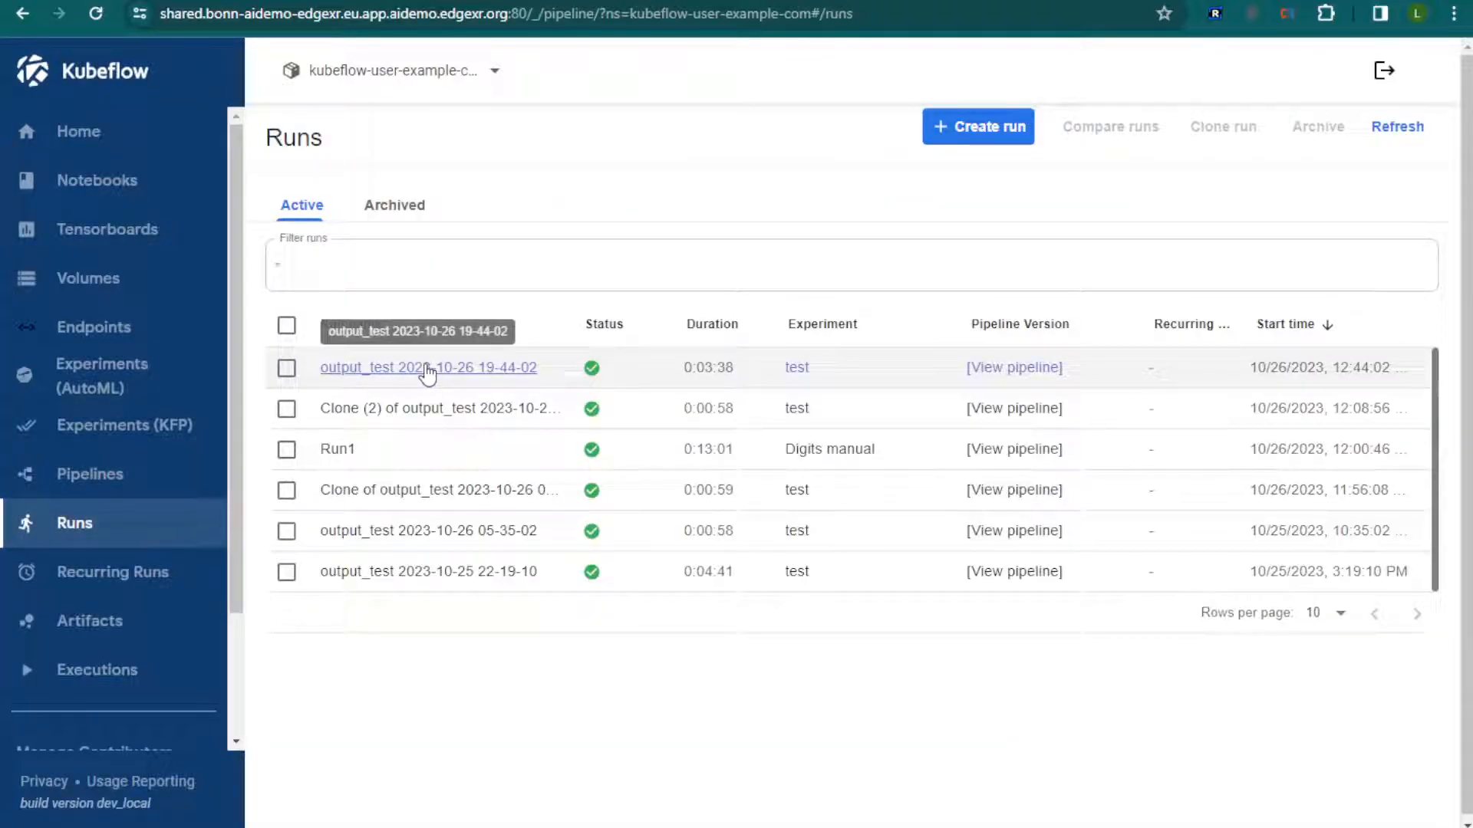
click(427, 372)
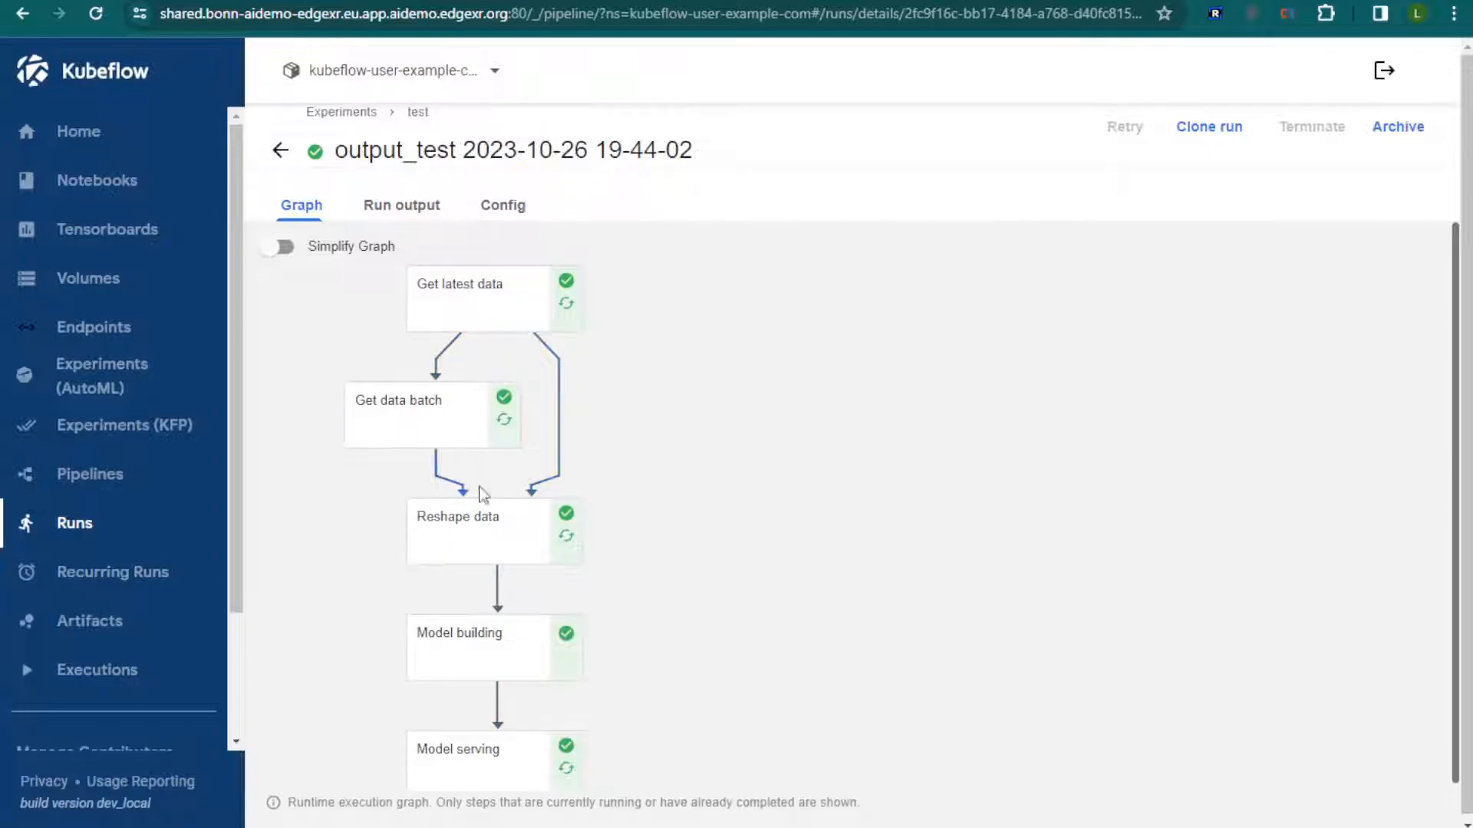
click(493, 648)
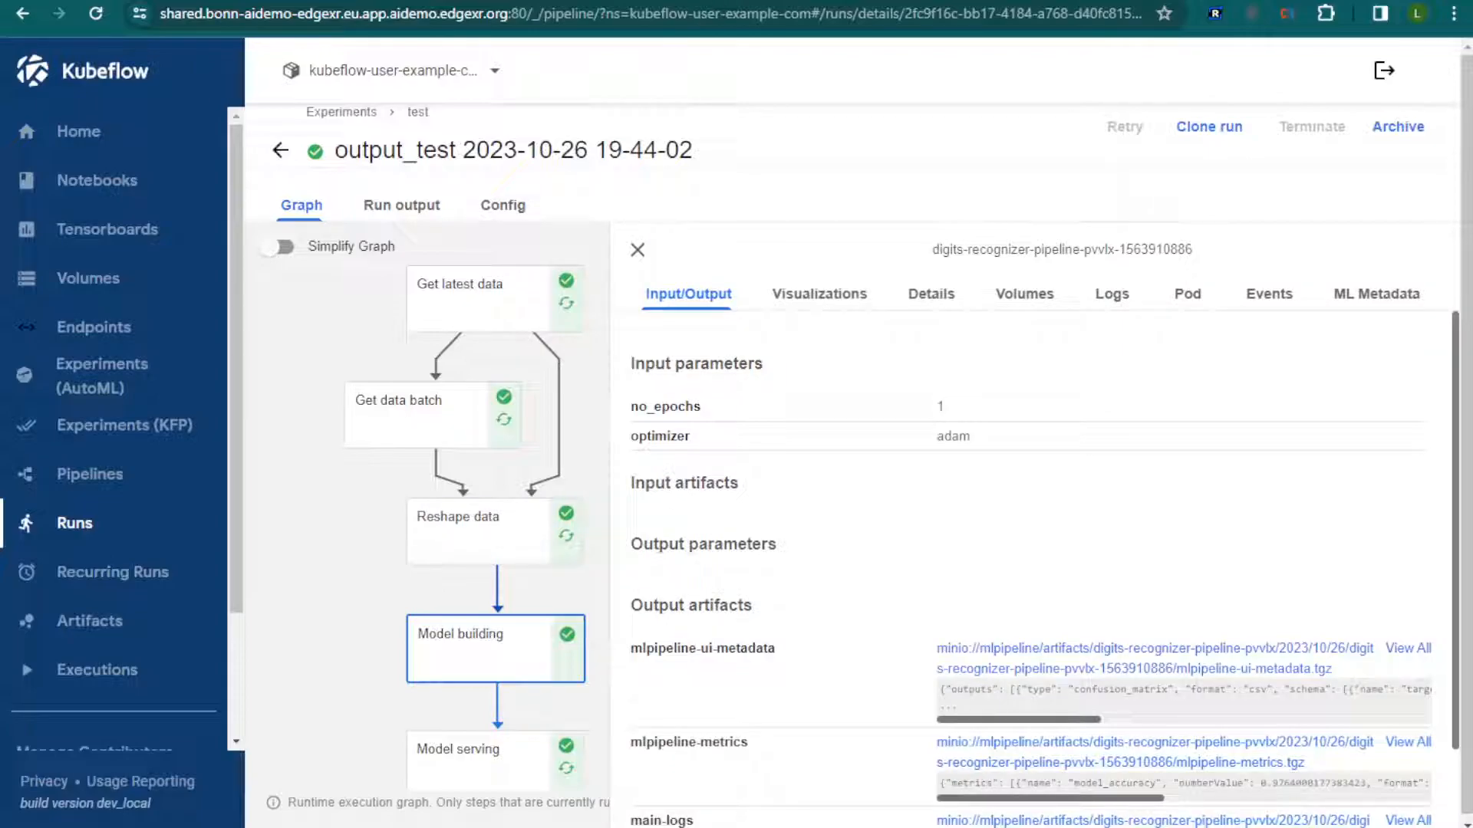
Open the bonn-training URI in another browser tab over https on port 9000 to reach the MinIO Browser
click(345, 2)
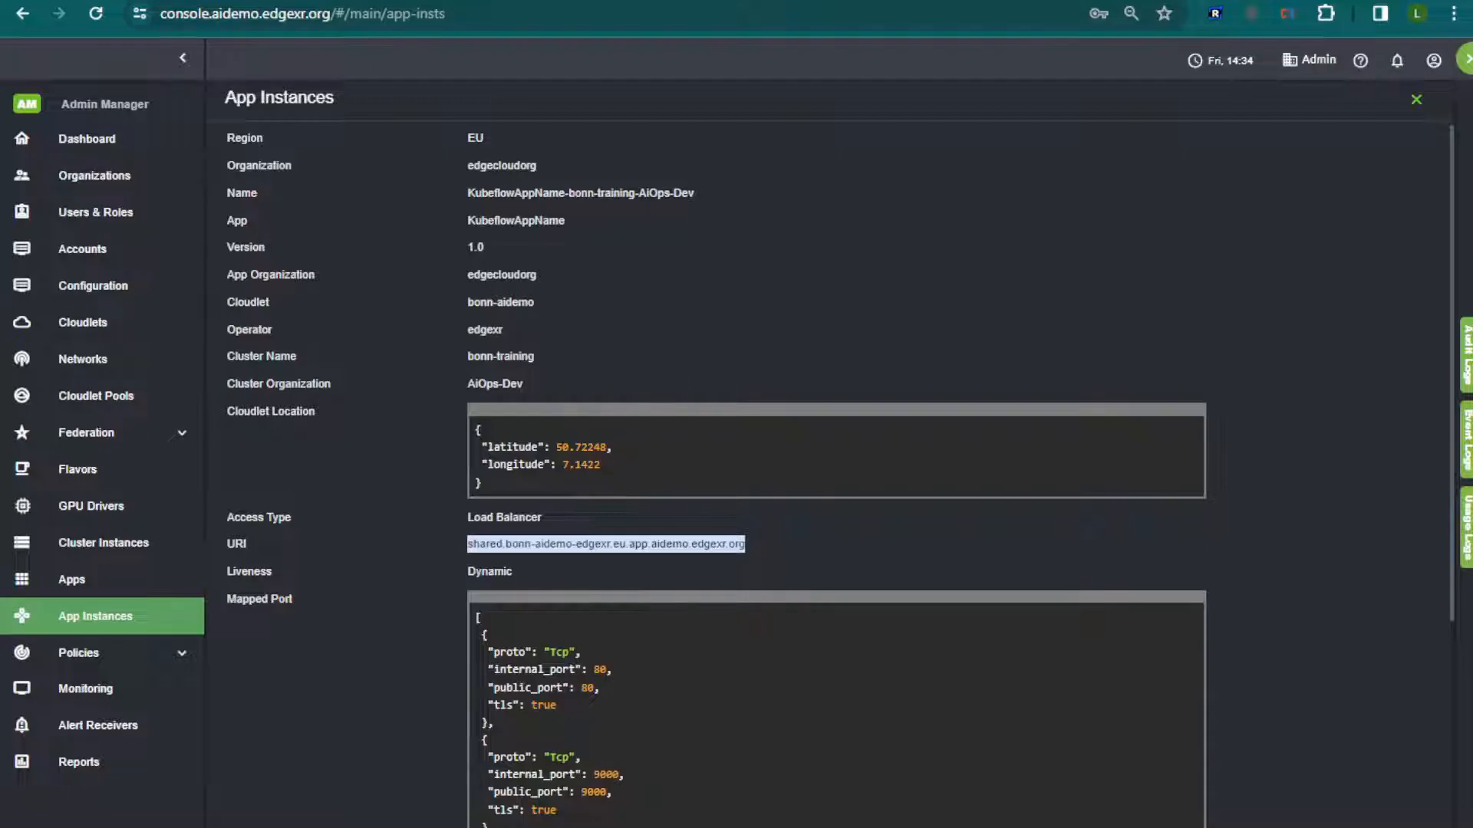
key(ctrl+t)
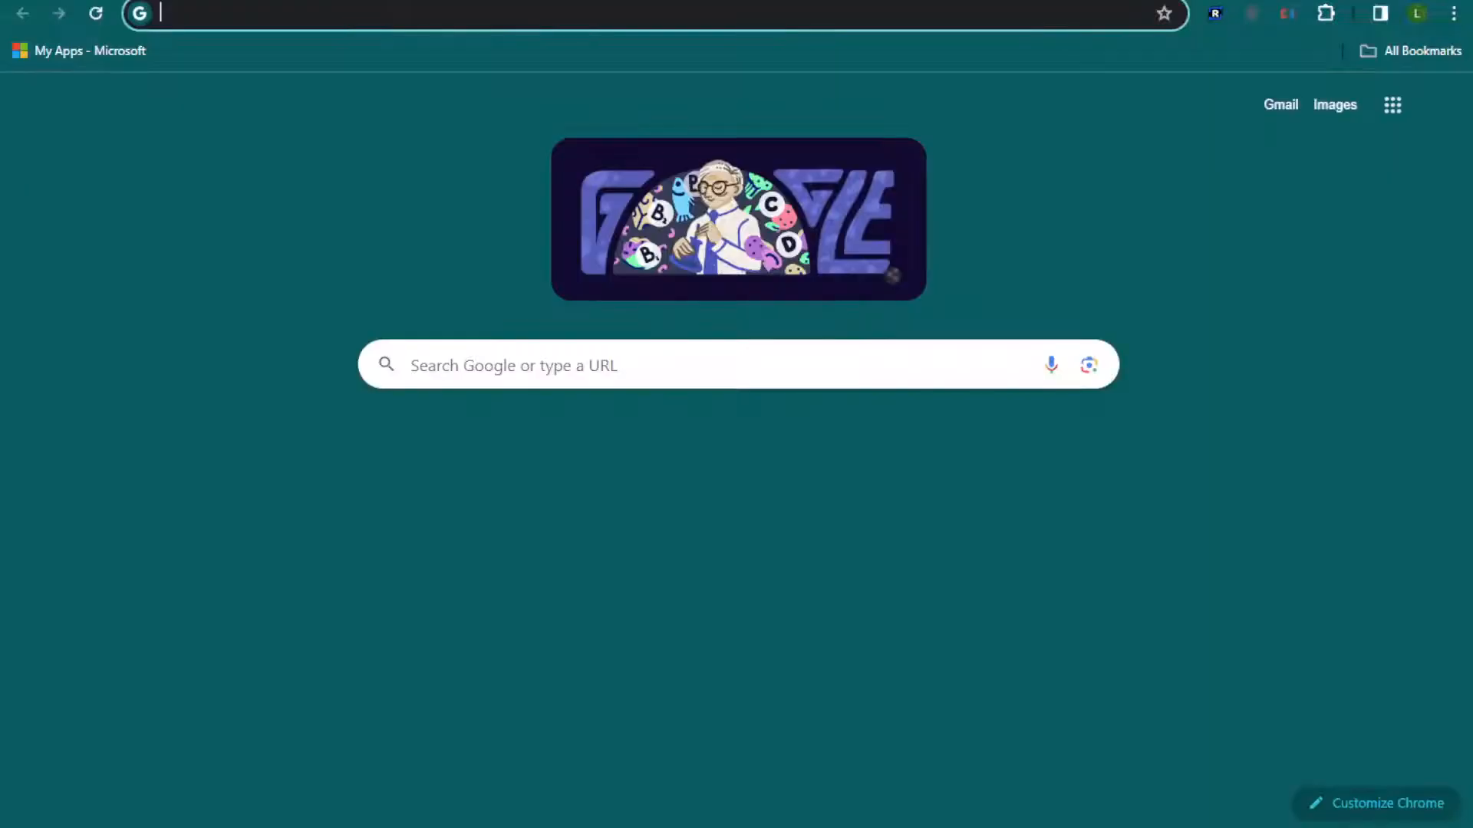
text(shared.bonn-aidemo-edgexr.eu.app.aidemo.edgexr.org)
text(:9000)
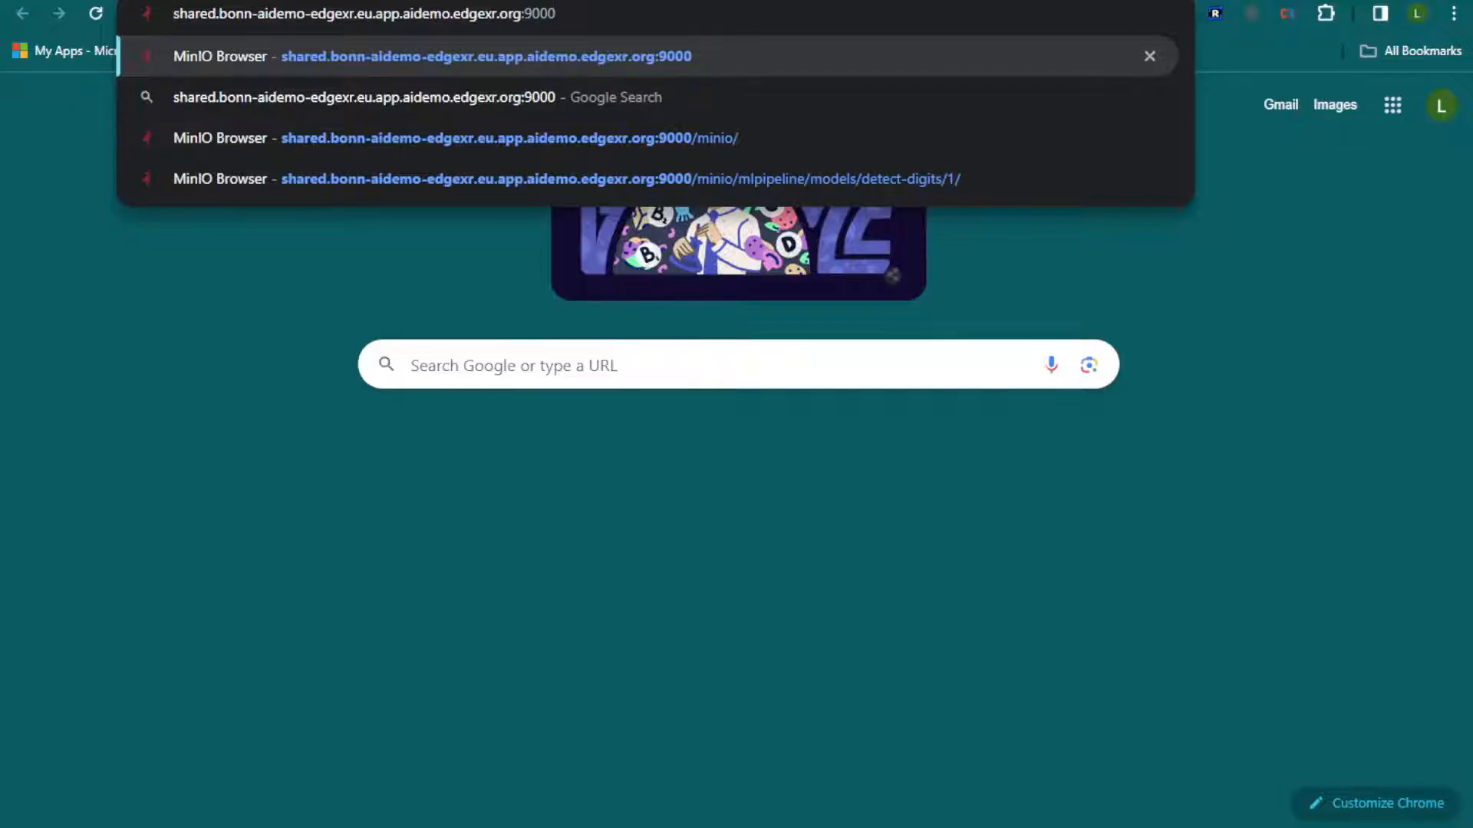
key(Home)
text(https://)
key(Return)
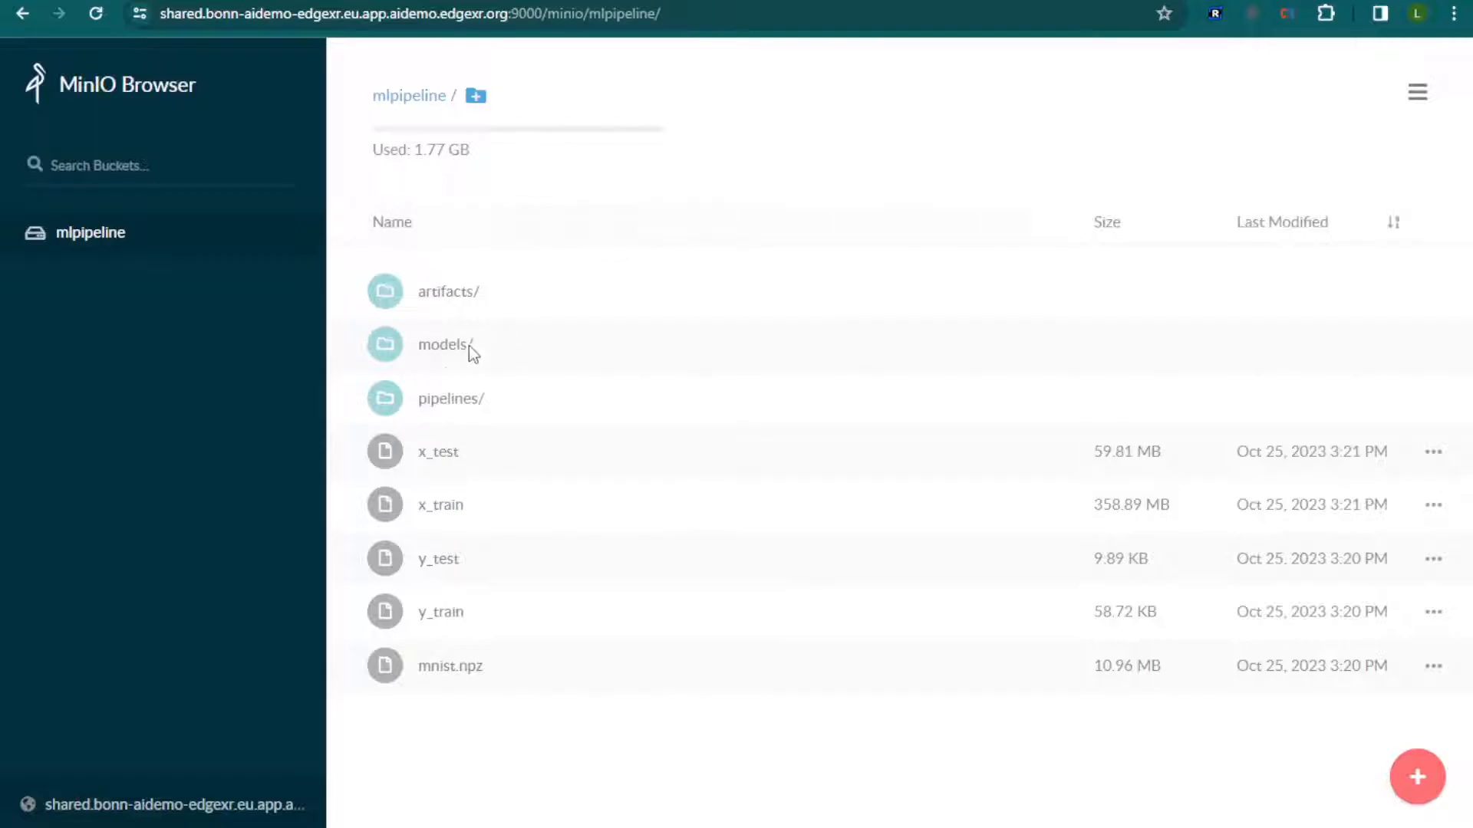
Browse the mlpipeline bucket to the models/detect-digits/1 folder to examine the stored model files
click(442, 351)
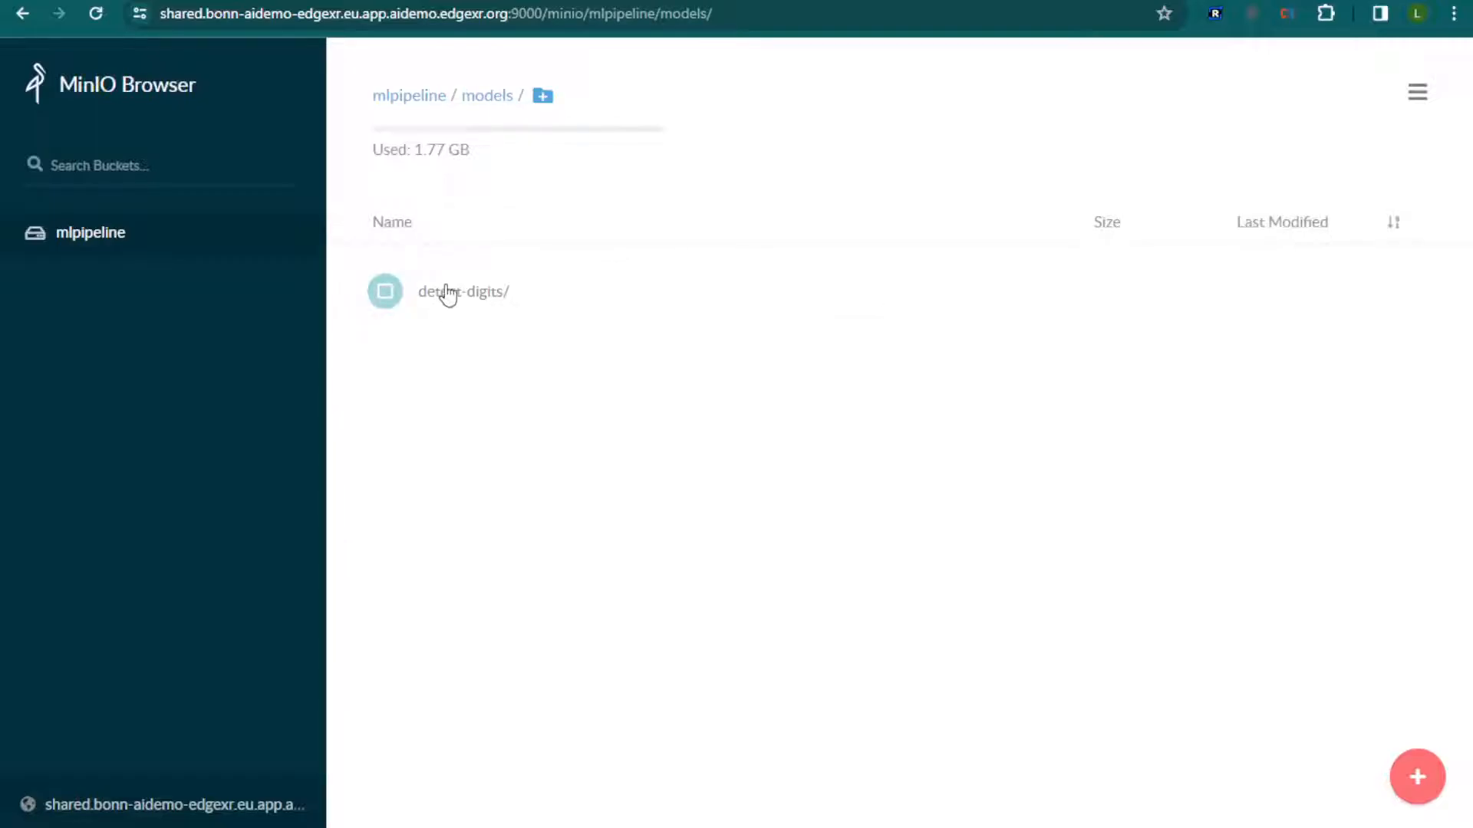
click(448, 294)
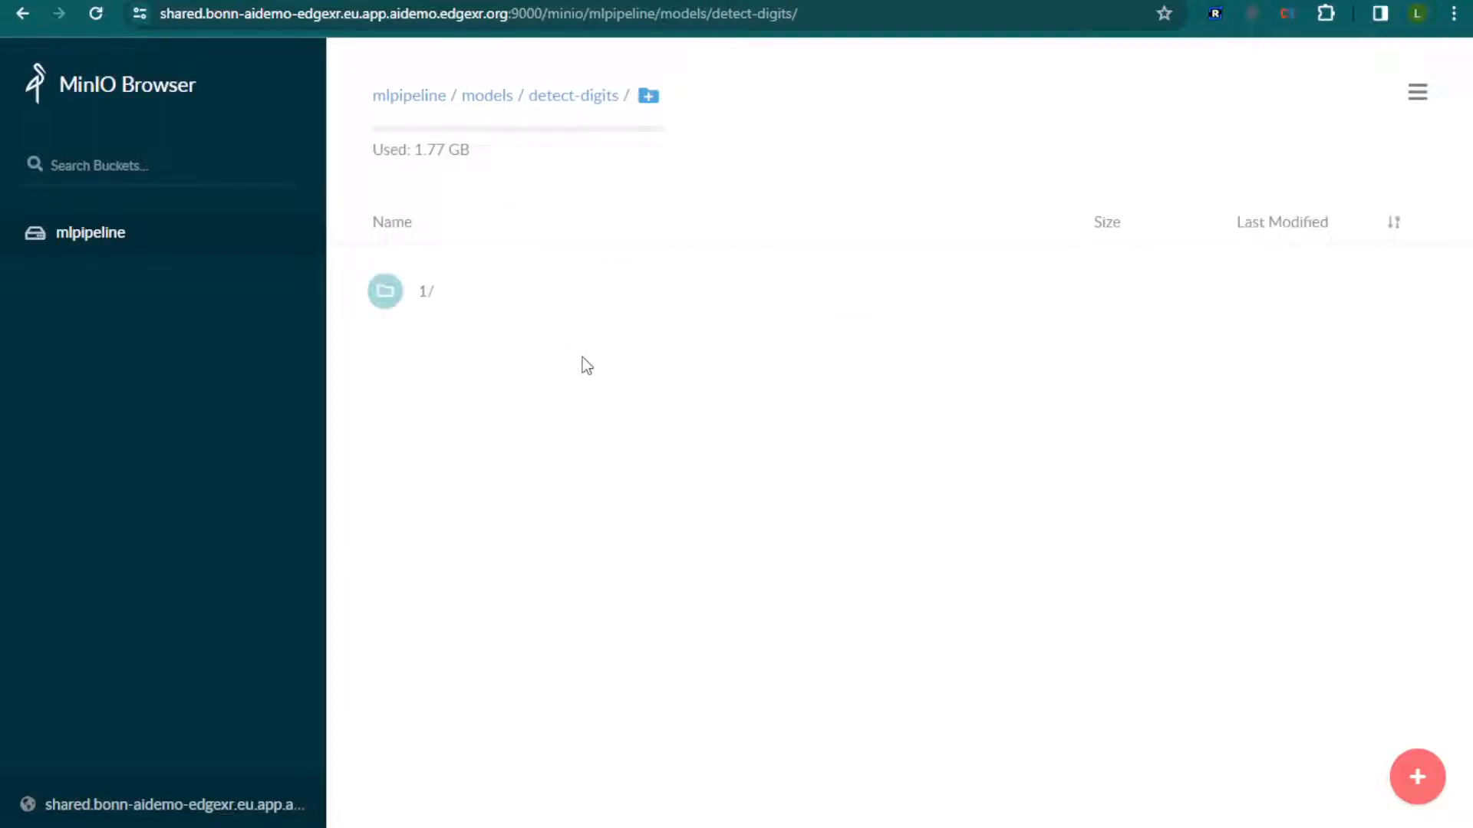
click(427, 298)
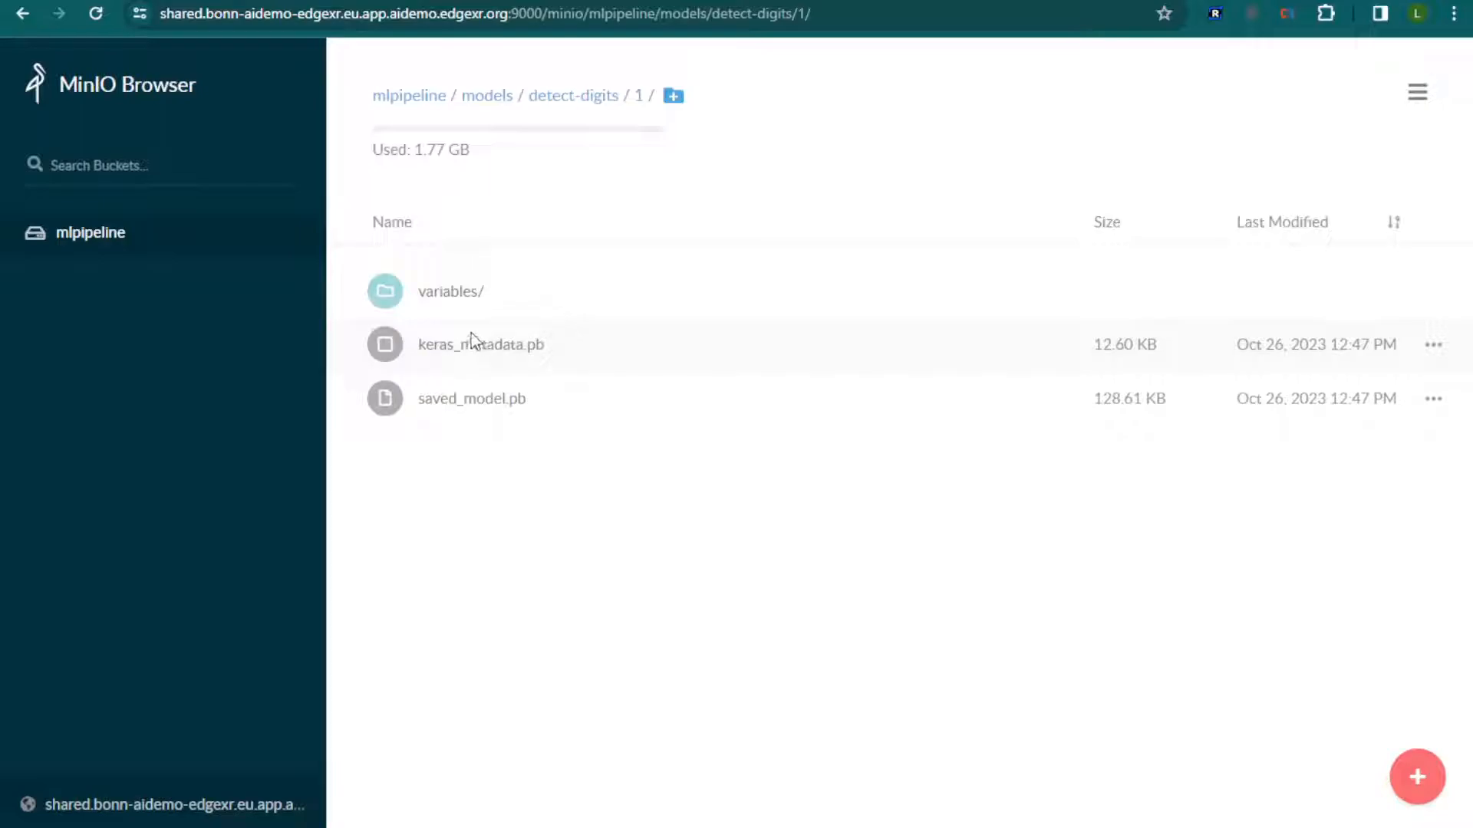
Switch back to the EdgeXR console and close the bonn-training app instance's details
click(507, 1)
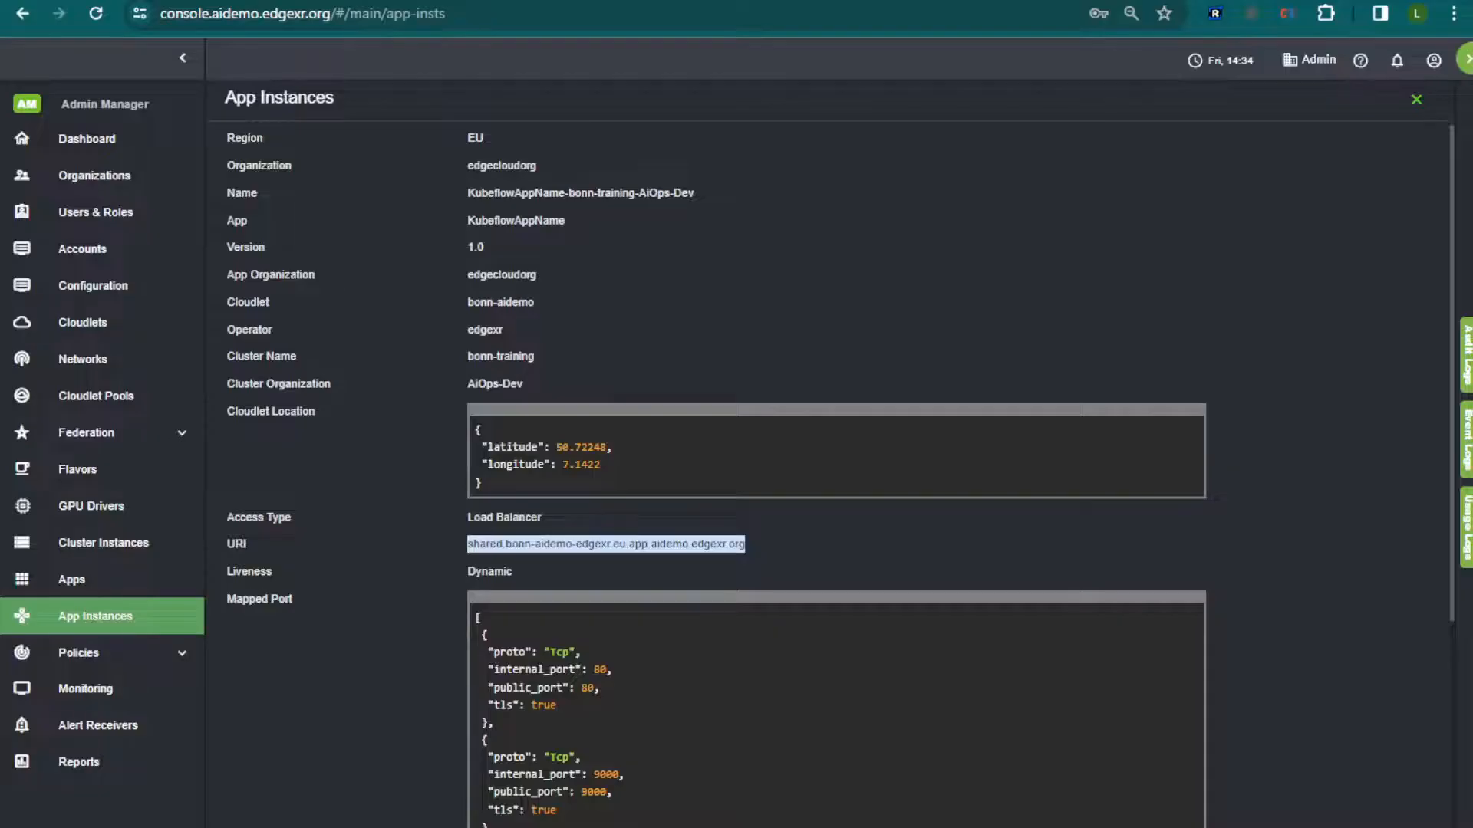
click(1416, 99)
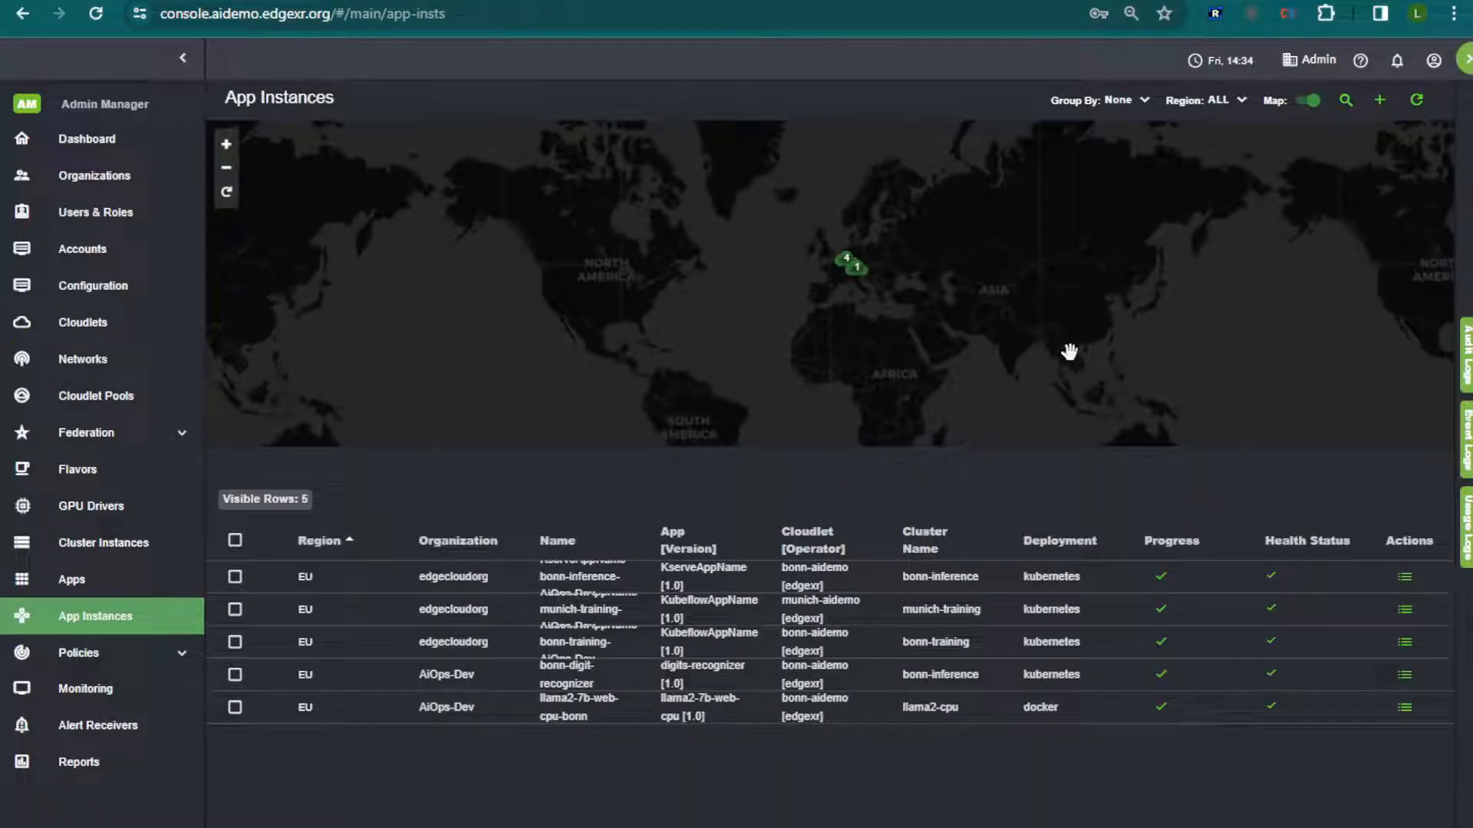